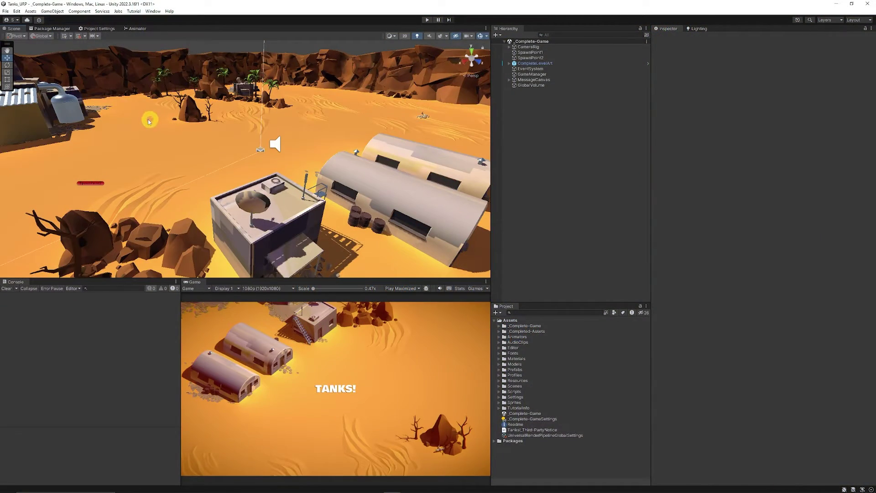
Open File > Build Settings and select WebGL as the build platform
click(7, 11)
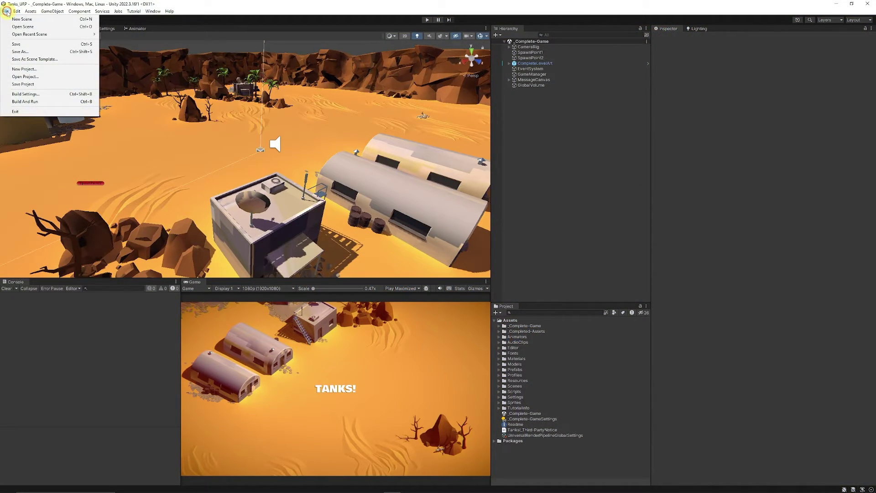
click(26, 94)
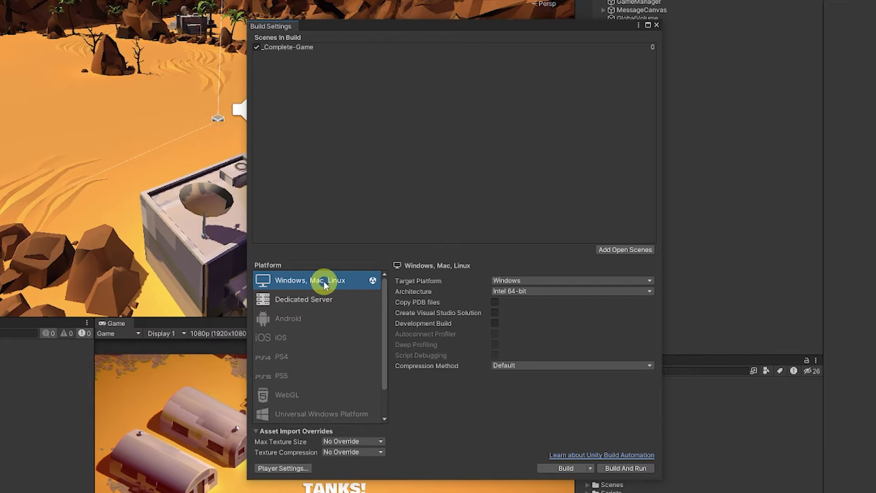
scroll(315, 301, down, 2)
scroll(310, 365, up, 2)
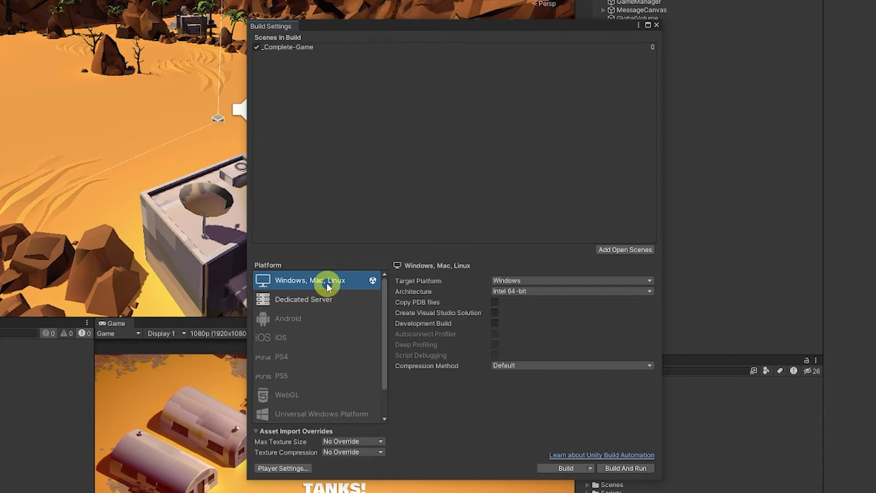
scroll(330, 288, down, 2)
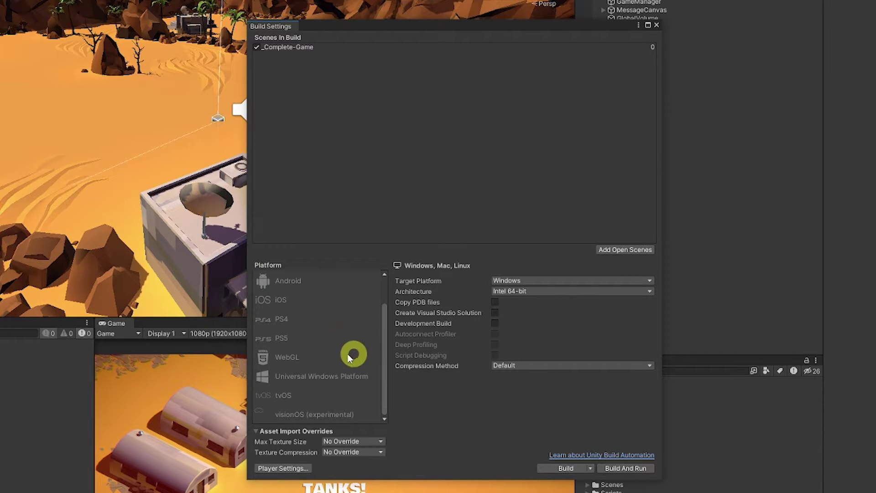
click(297, 360)
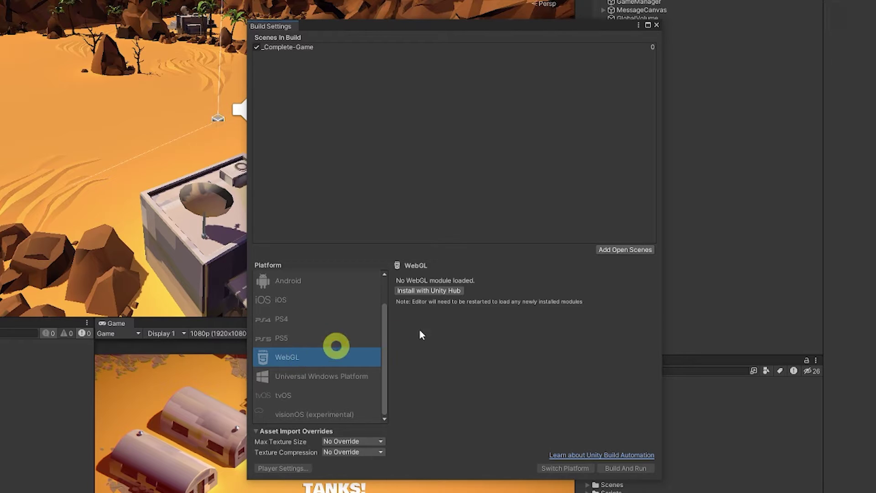
Add the WebGL Build Support module (2.54 GB) to the Unity 2022.3.16f1 install in Unity Hub
click(429, 291)
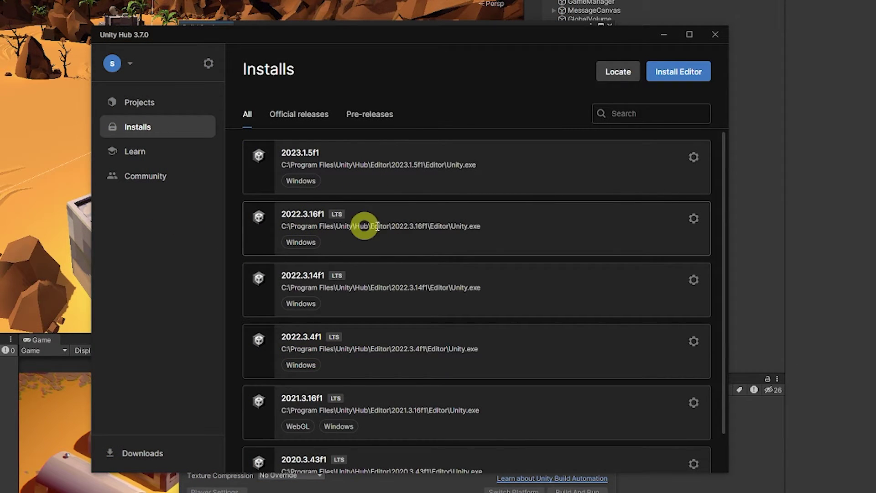
click(692, 219)
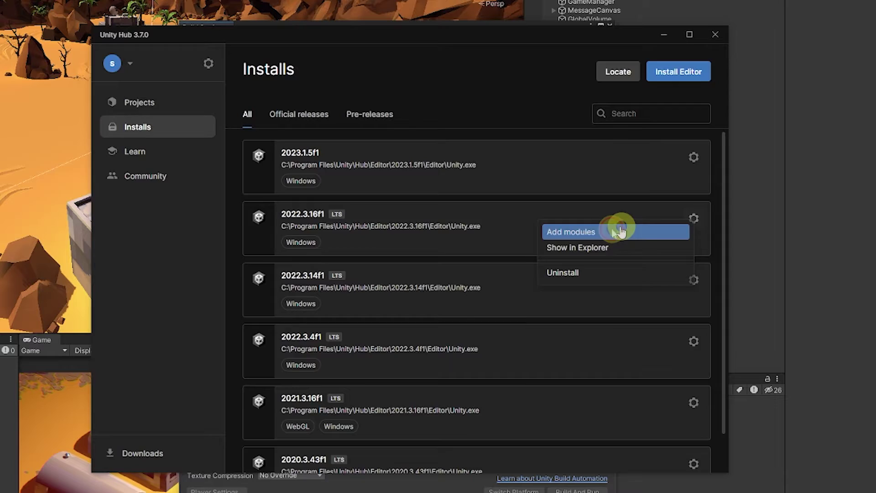
click(621, 232)
scroll(370, 238, down, 7)
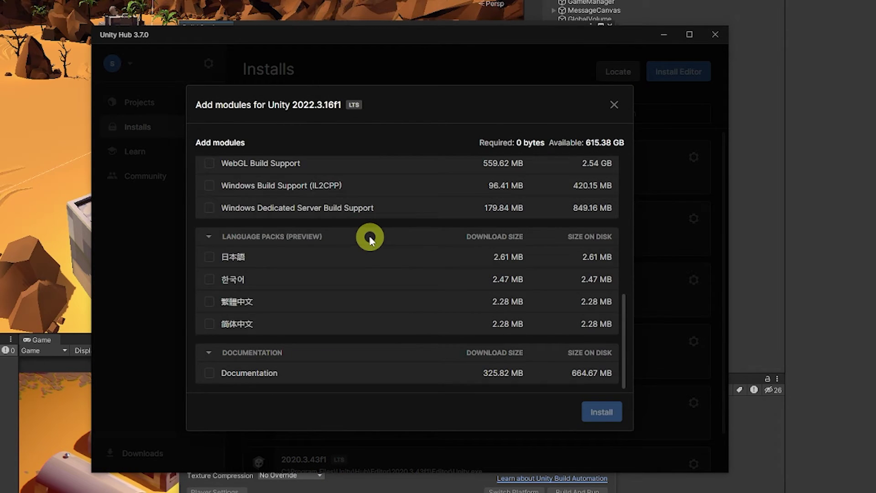
scroll(369, 239, up, 4)
click(211, 331)
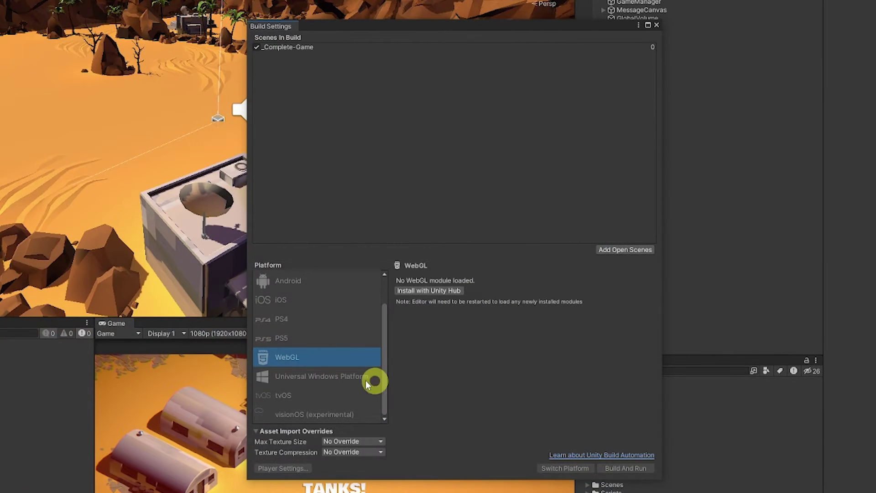
Switch the build platform to Windows, Mac, Linux, targeting Windows Intel 64-bit
click(583, 465)
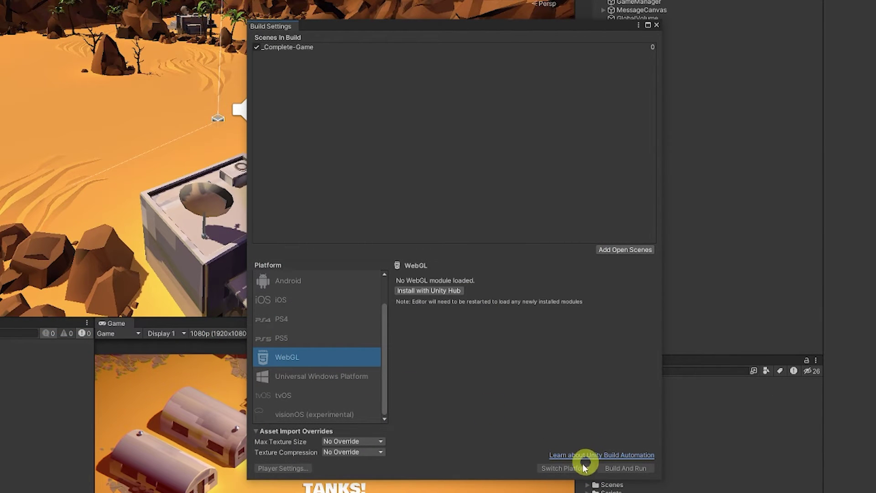
scroll(327, 378, up, 2)
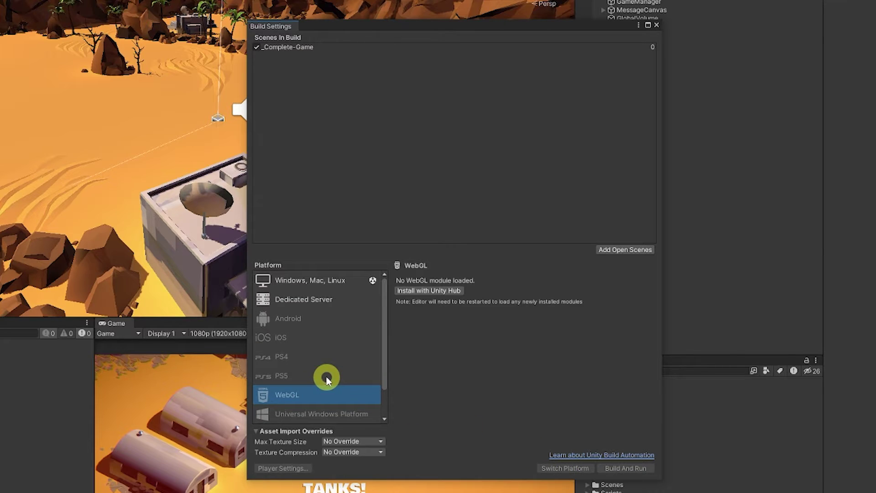
click(309, 280)
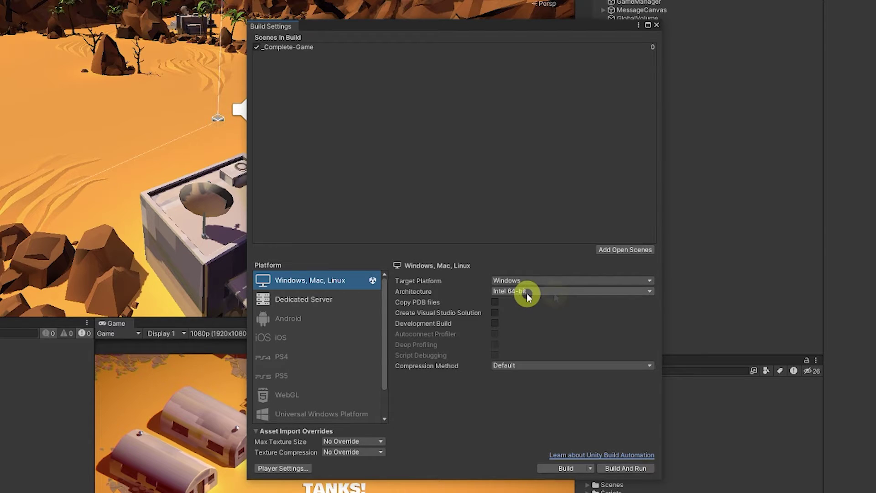
Review the Tanks_URP Player settings: Icon, Resolution and Presentation, Splash Image and Other Settings
click(280, 469)
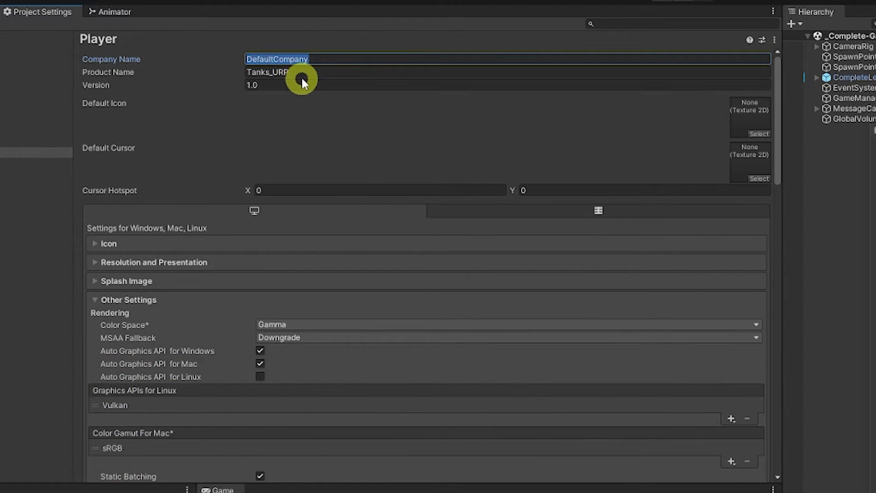
click(277, 73)
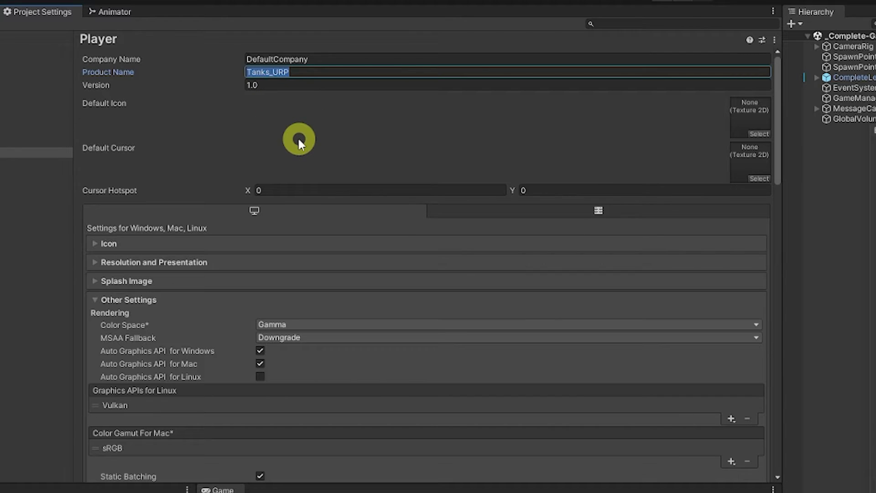
click(191, 244)
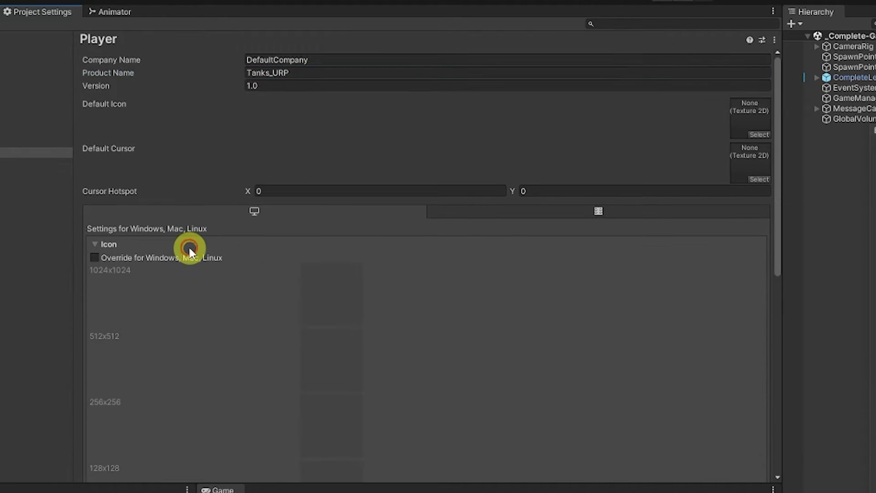
click(135, 244)
click(168, 263)
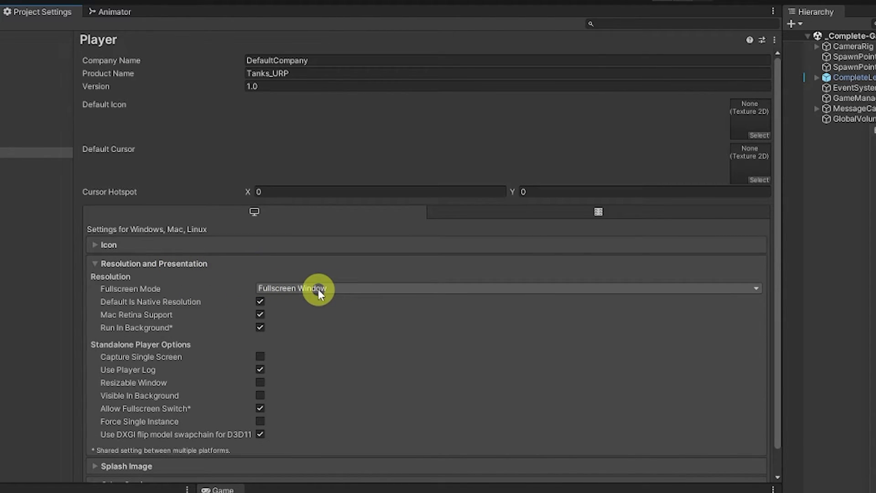
click(217, 265)
click(248, 281)
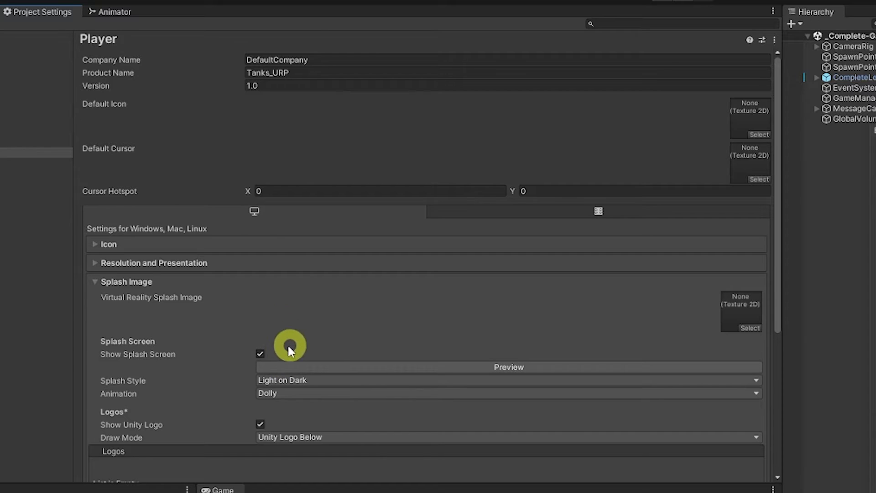
click(173, 283)
click(178, 299)
scroll(351, 332, down, 3)
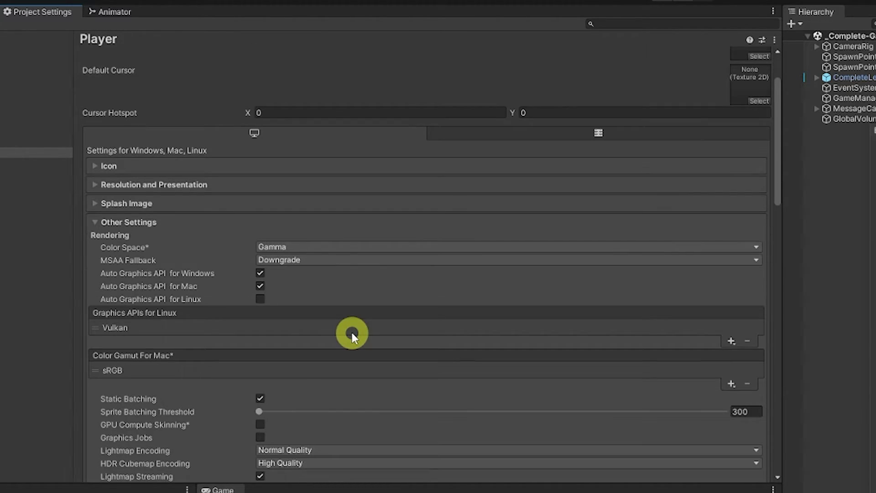
scroll(338, 369, up, 3)
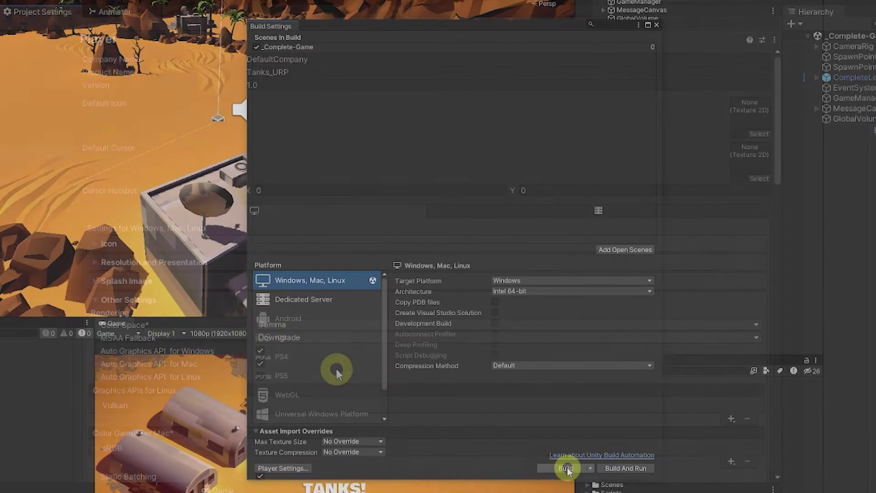
Build the Windows game into a new Builds subfolder named 29-Feb-24_Tanks_Build_1
click(566, 468)
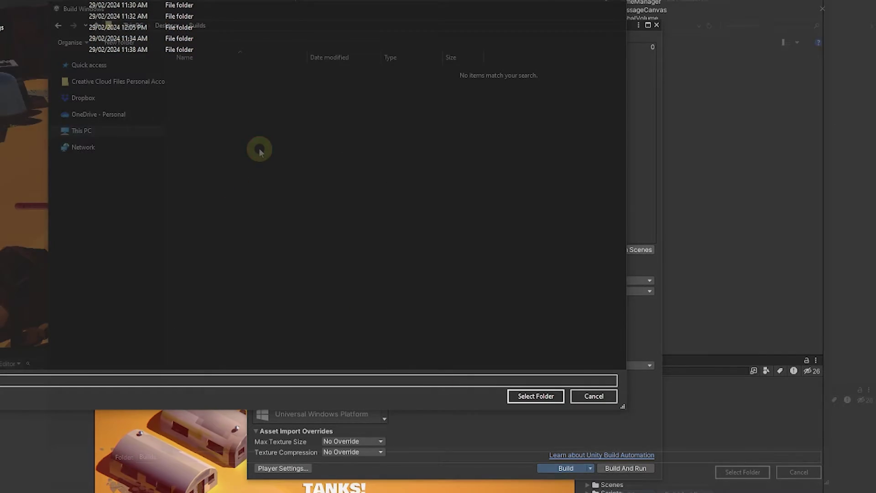
key(ctrl+shift+n)
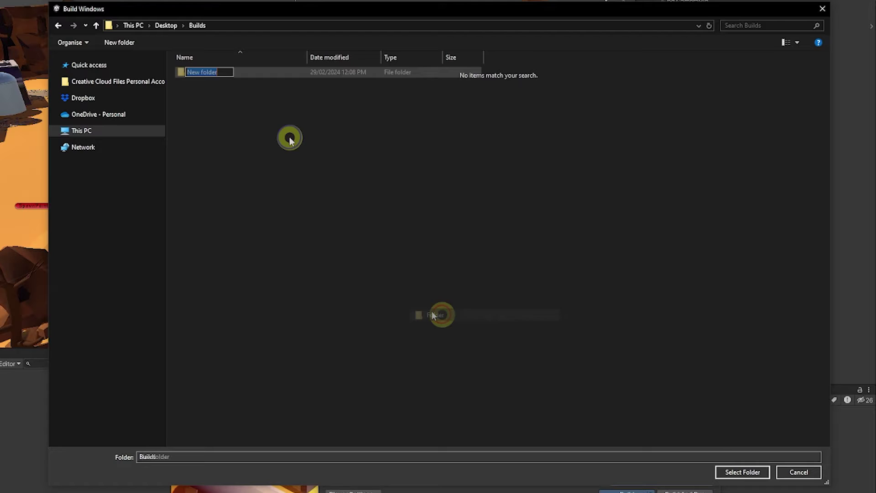
text(29-Feb-24_Tanks_Build_1)
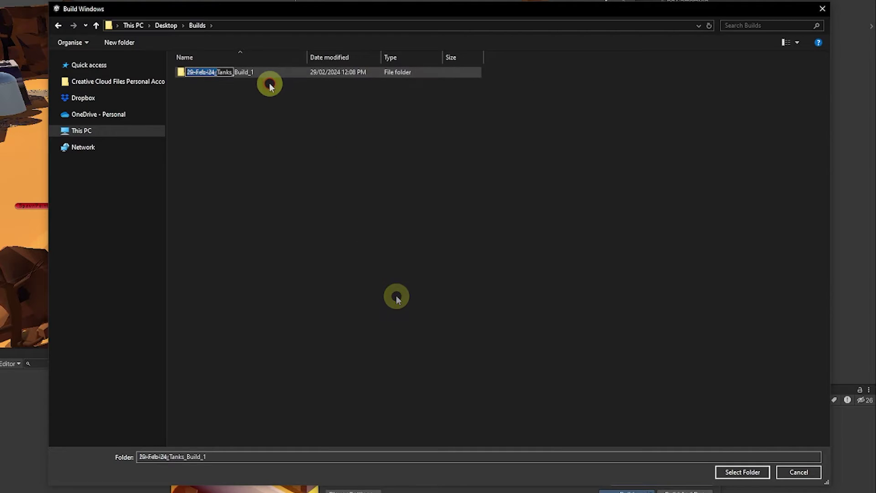
key(Return)
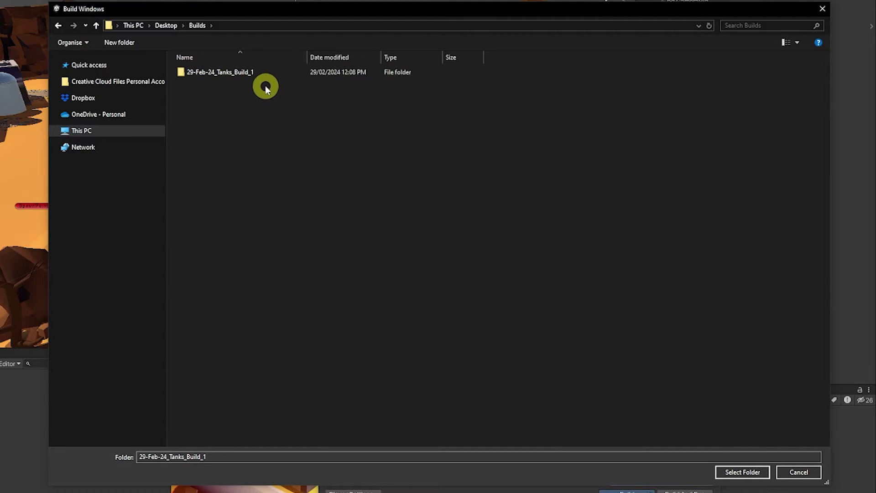
double_click(217, 73)
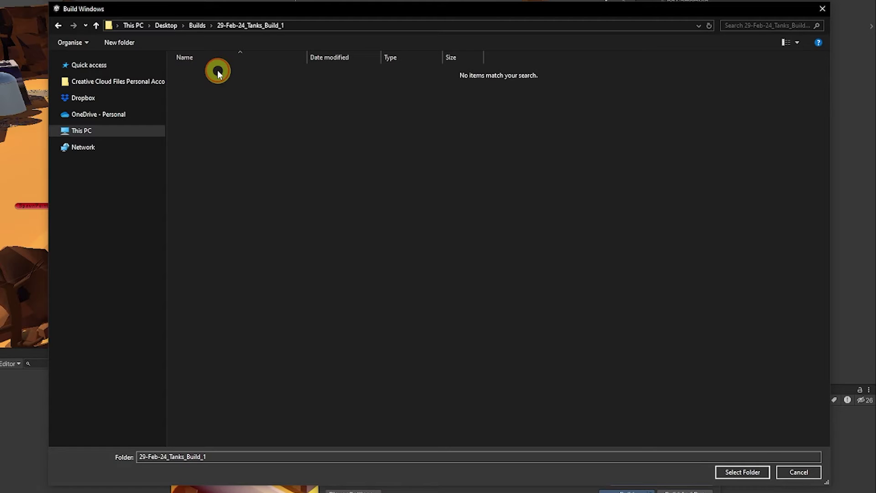
click(753, 472)
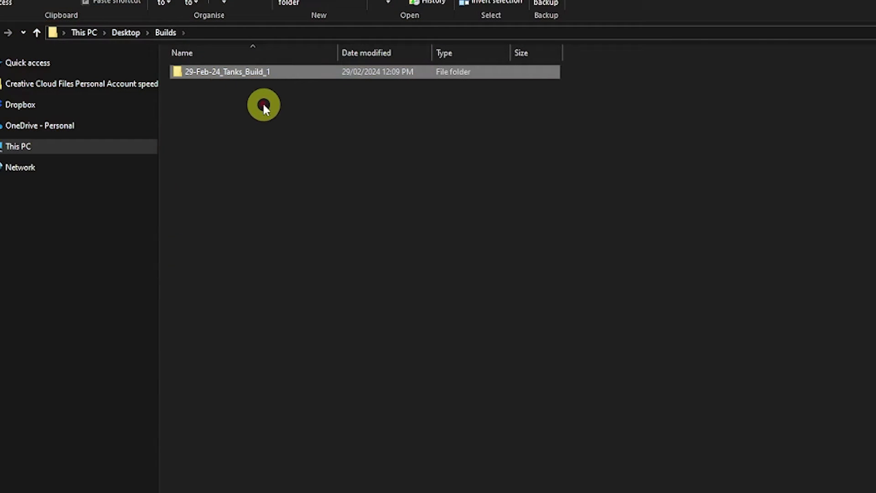
Check the build files, then zip 29-Feb-24_Tanks_Build_1 via Send to > Compressed (zipped) folder
double_click(236, 73)
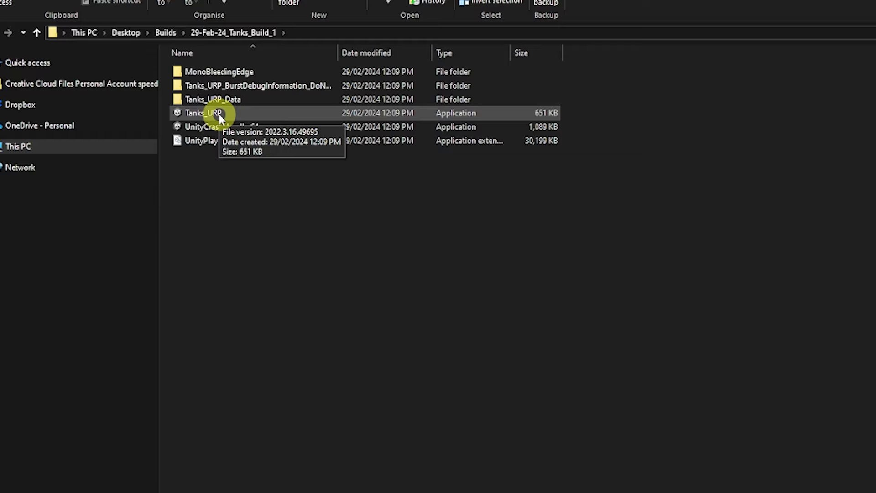
key(alt+Up)
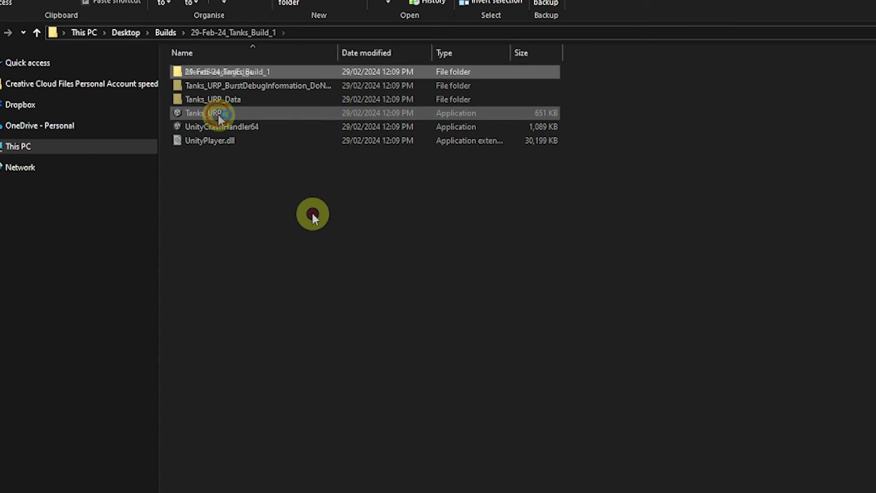
right_click(217, 74)
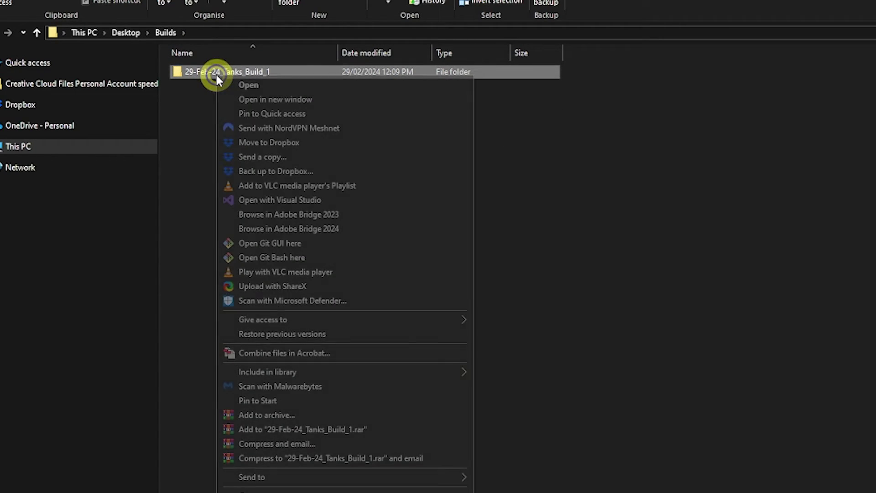
mouse_move(347, 477)
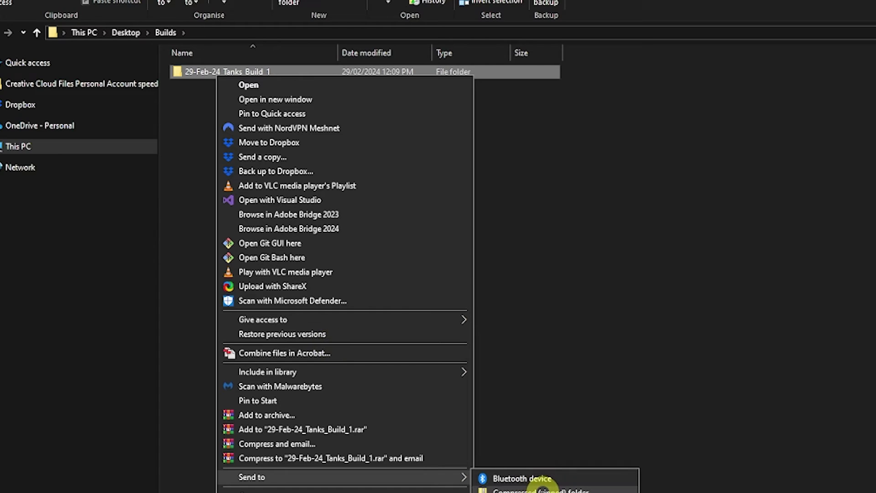
click(521, 490)
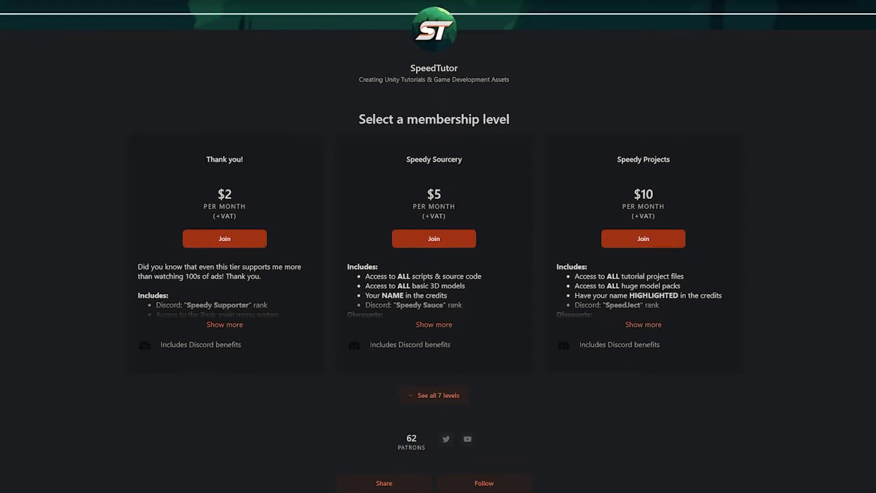
scroll(438, 247, down, 9)
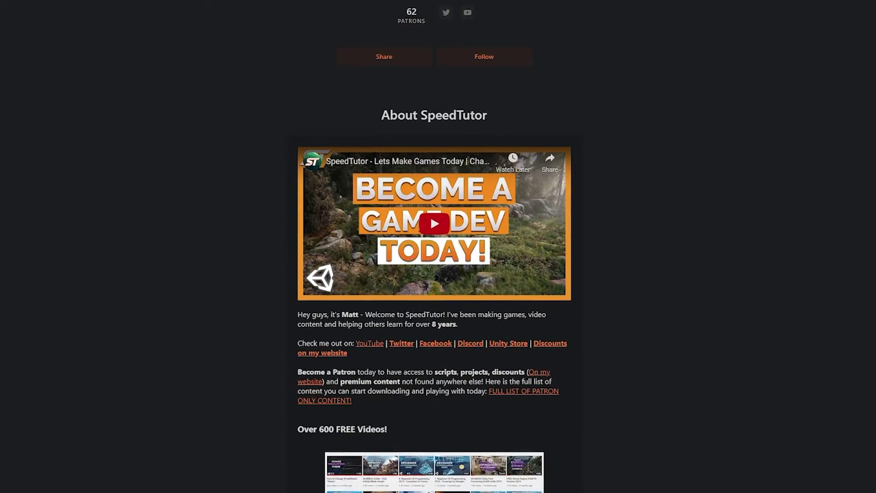
scroll(438, 247, down, 10)
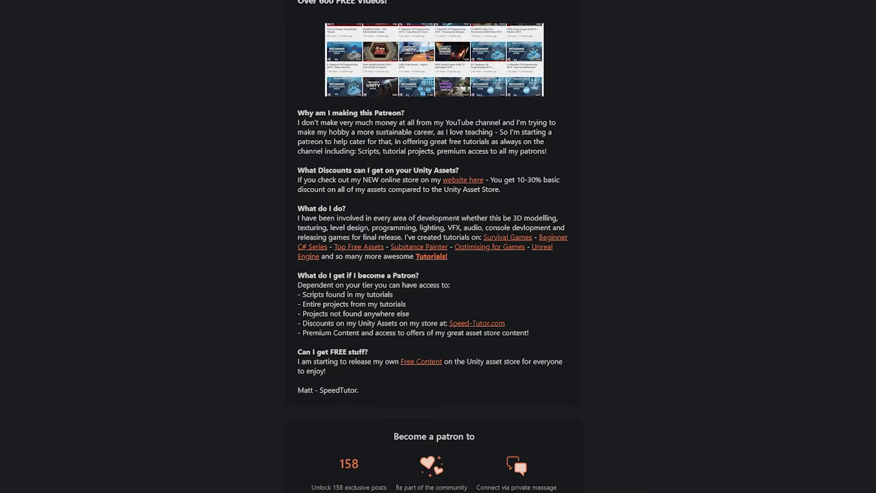
scroll(438, 246, down, 10)
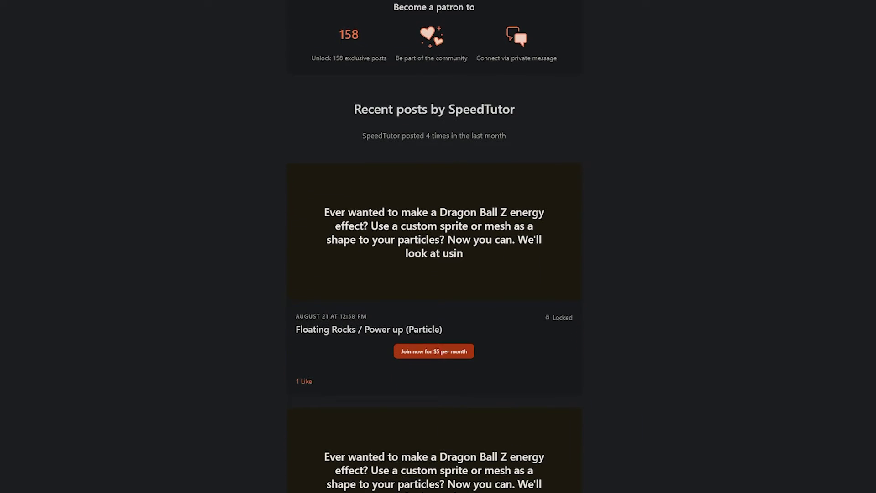
scroll(438, 246, down, 10)
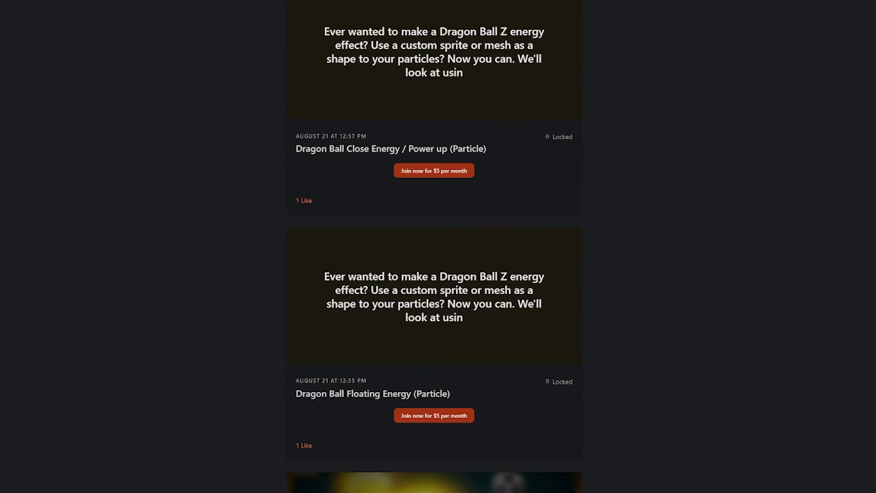
scroll(439, 246, down, 10)
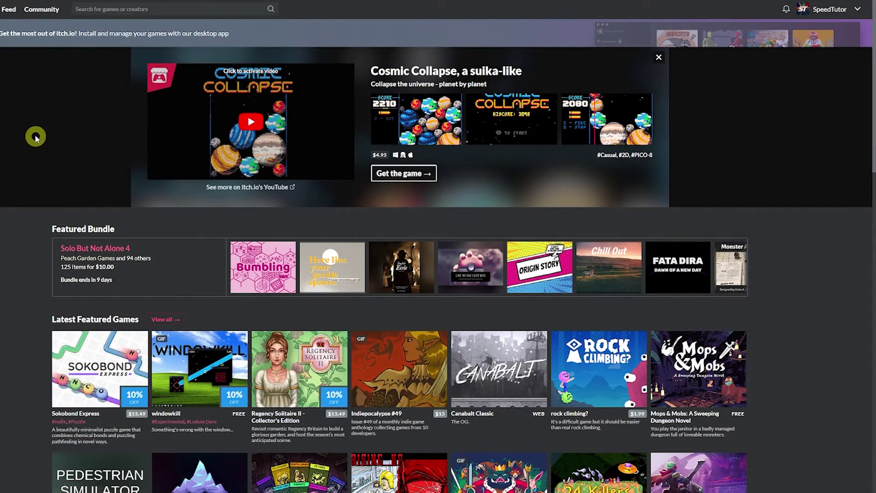
Start a new itch.io project titled 'Tank Mayhem' with a Tanks! cover image
click(859, 9)
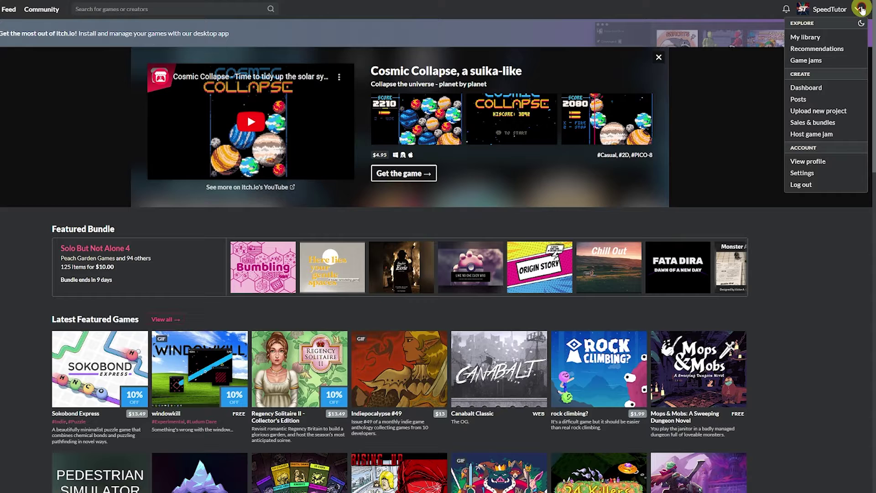
click(816, 114)
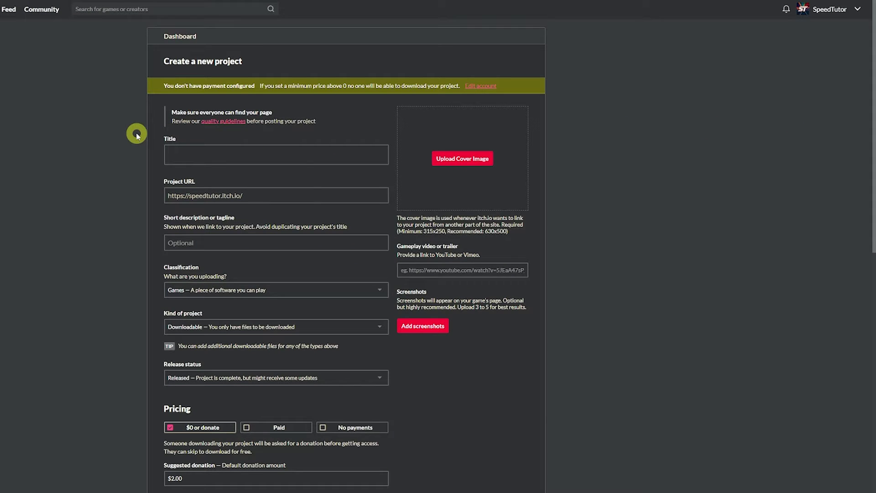
click(174, 155)
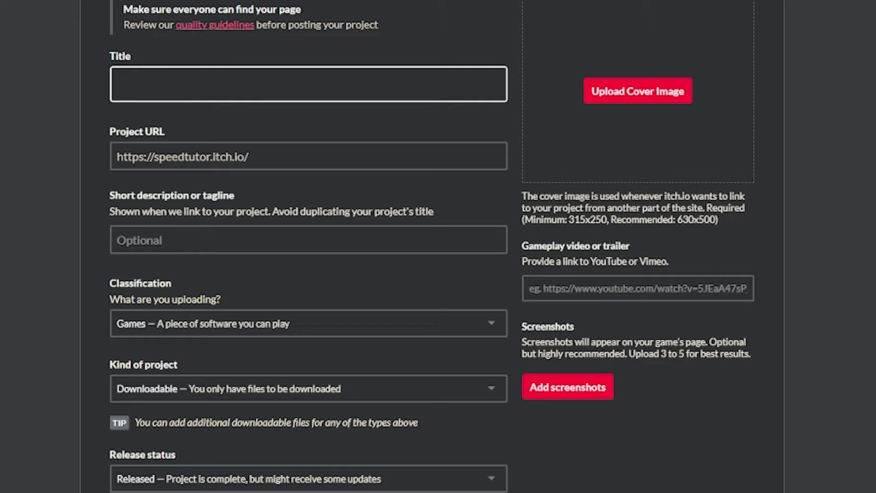
text(Tank Mayhem)
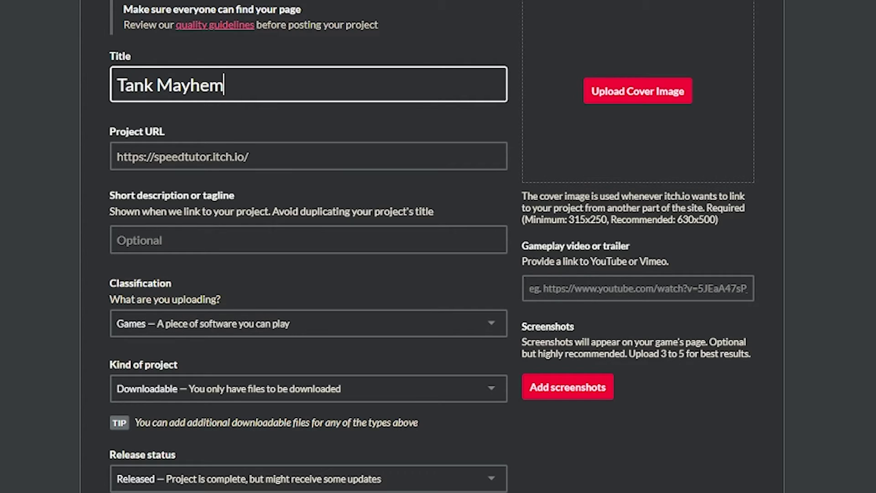
click(663, 93)
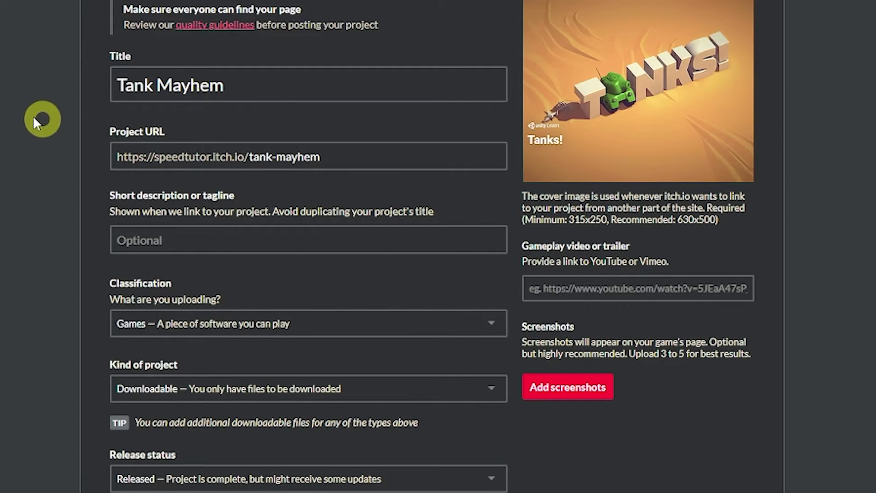
click(319, 158)
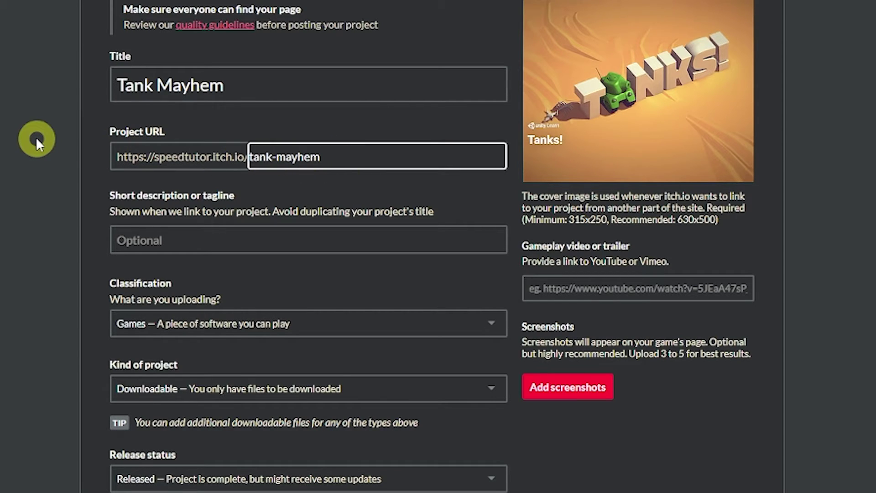
Paste 'Crazy tank combat with friends!' as the short description
scroll(34, 136, down, 3)
click(110, 94)
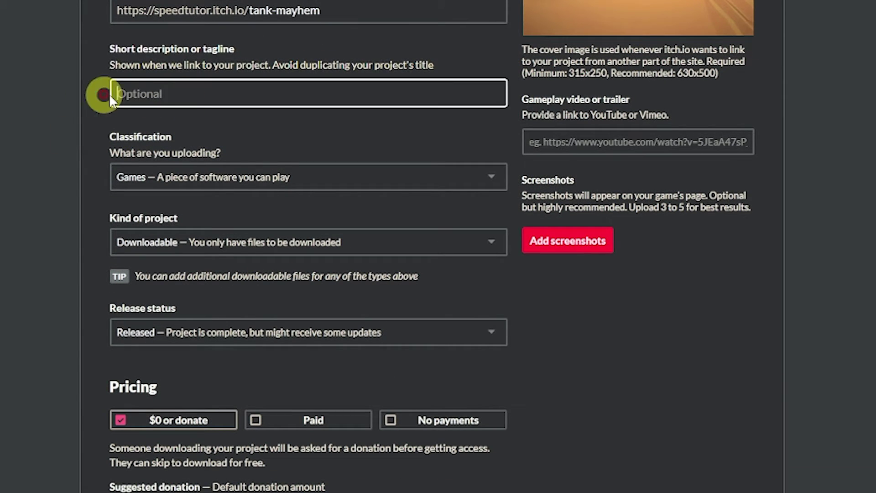
text(Crazy tank combat with friends!)
click(32, 94)
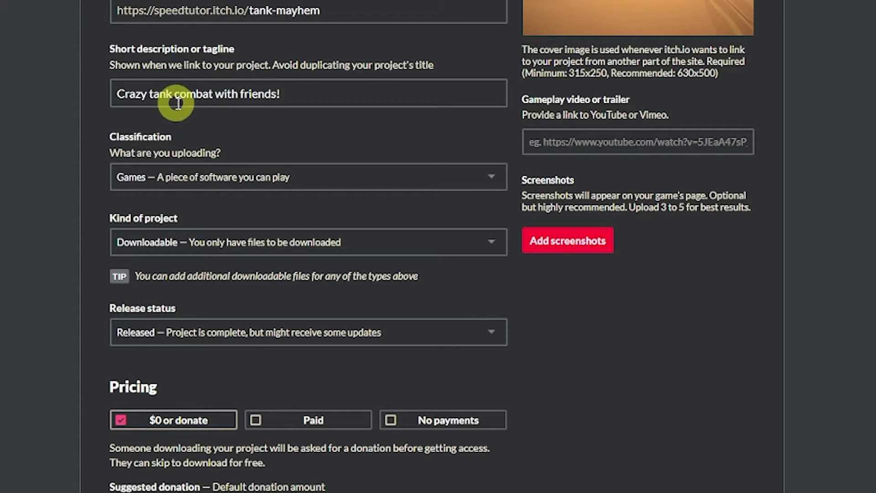
Keep the project classified as Games, Downloadable and Released
click(236, 182)
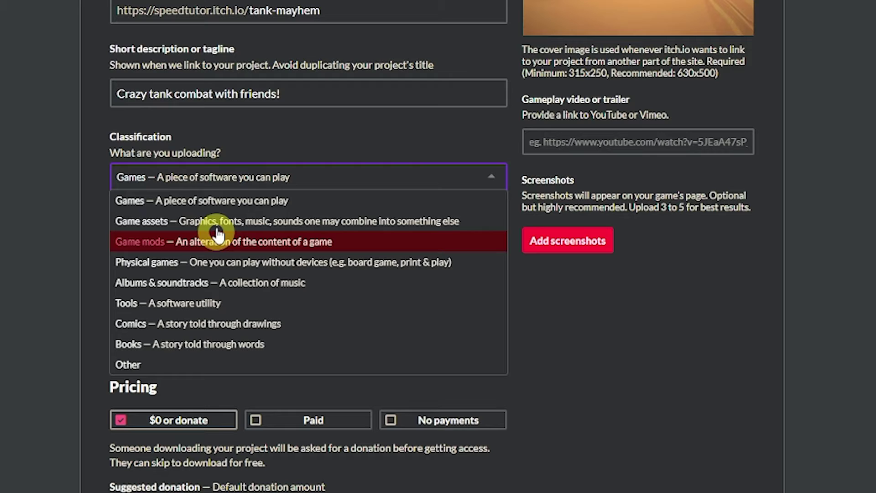
click(177, 200)
scroll(150, 197, down, 3)
click(191, 96)
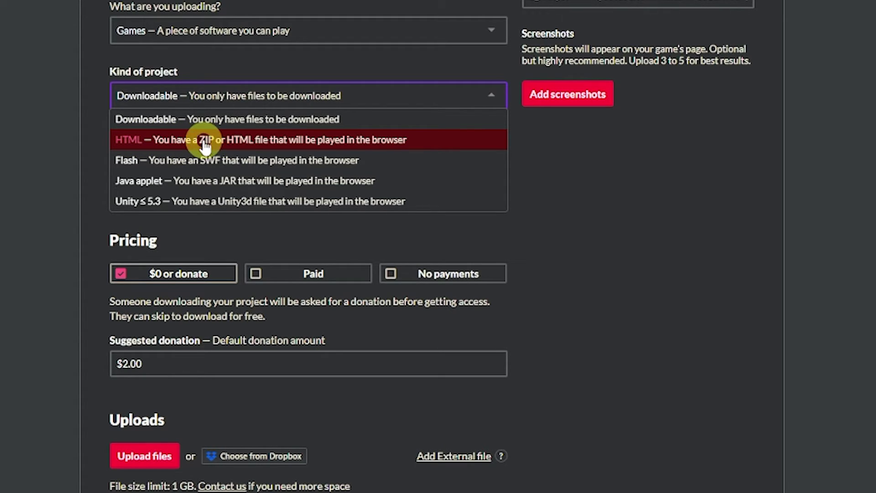
click(176, 120)
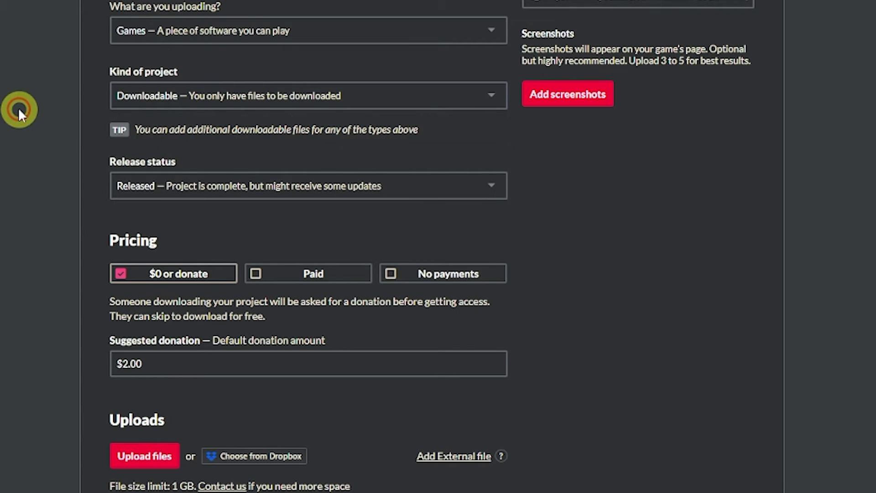
scroll(197, 151, down, 2)
click(196, 185)
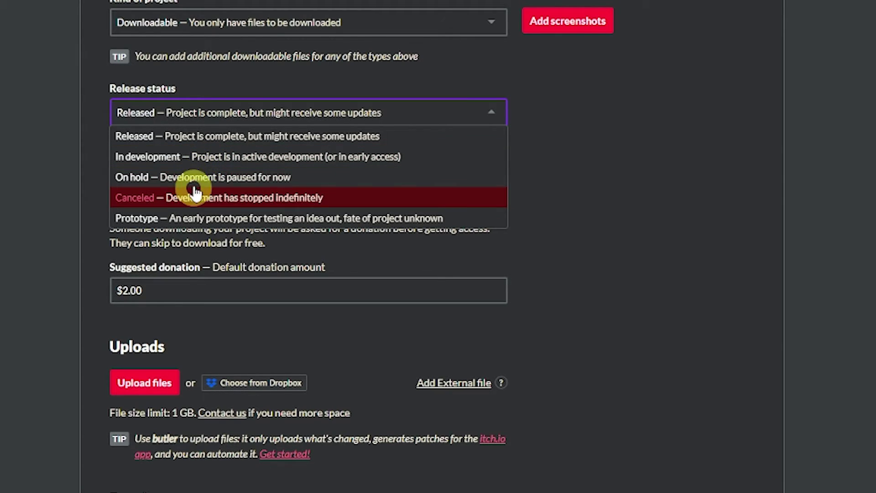
click(174, 142)
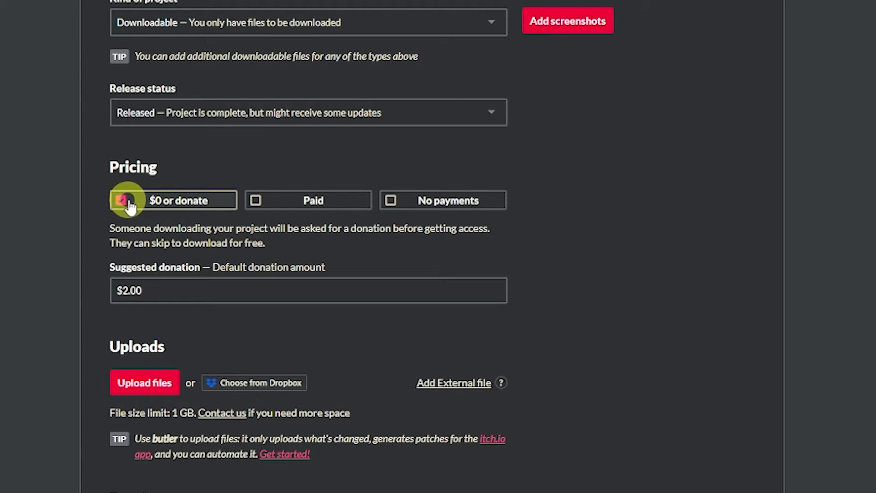
Set pricing to $0 or donate with a $2.00 suggested donation
click(254, 201)
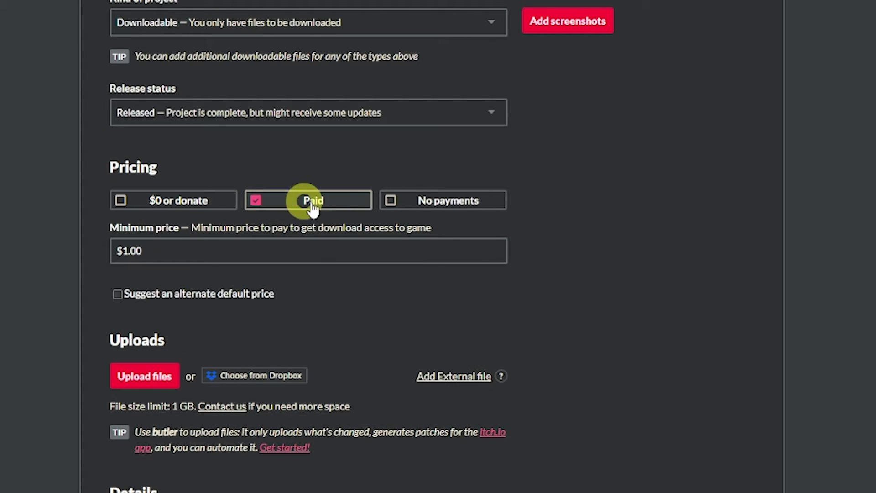
click(390, 202)
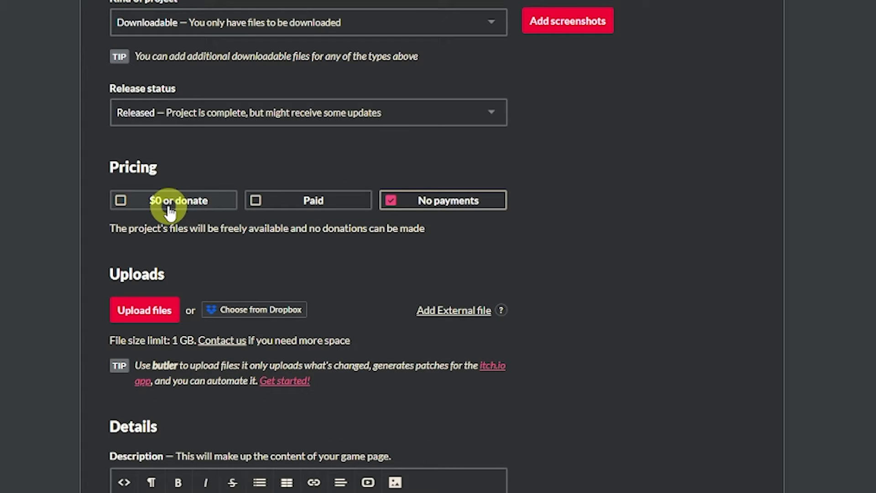
click(155, 203)
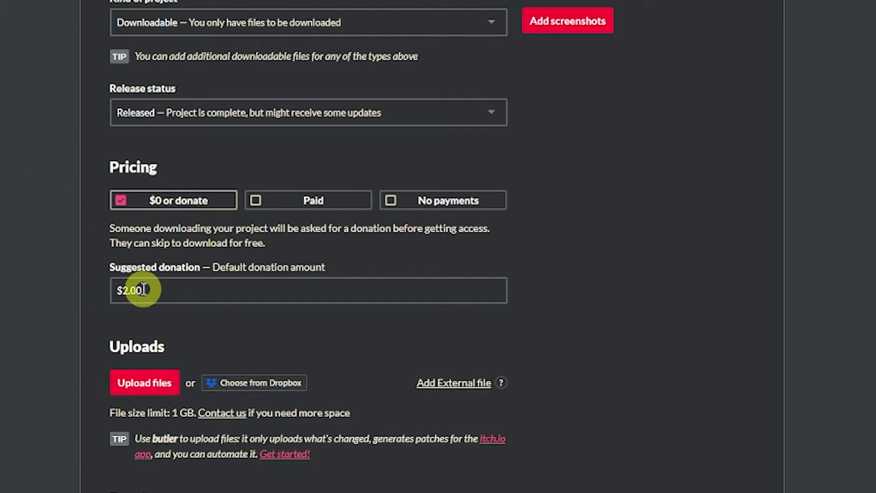
scroll(143, 289, down, 3)
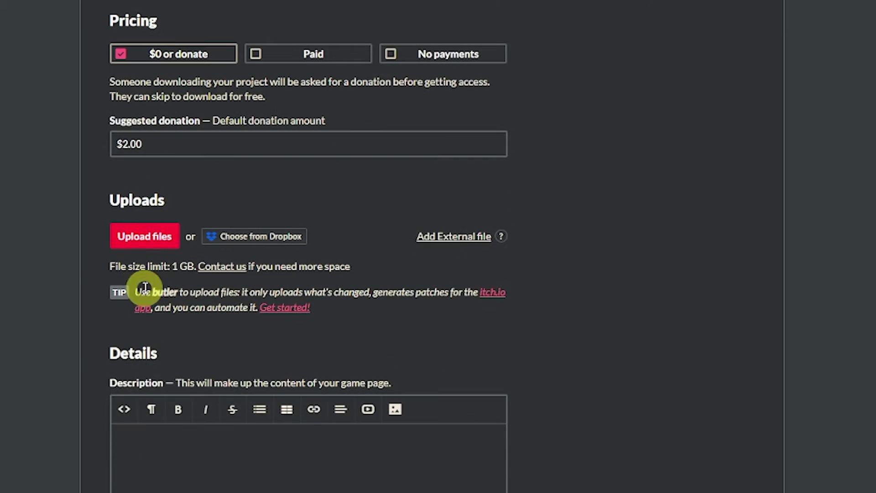
Upload 29-Feb-24_Tanks_Build_1.zip (60 MB) as the project's executable download
click(148, 247)
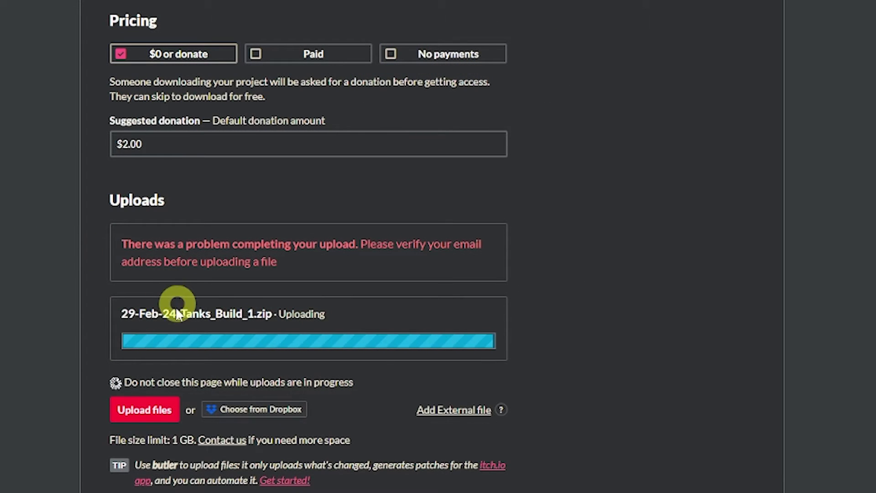
scroll(198, 194, down, 3)
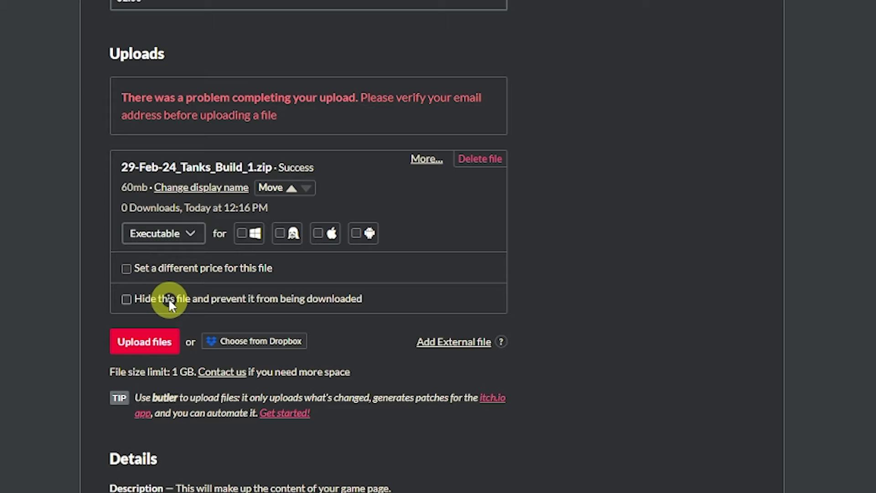
scroll(168, 298, down, 5)
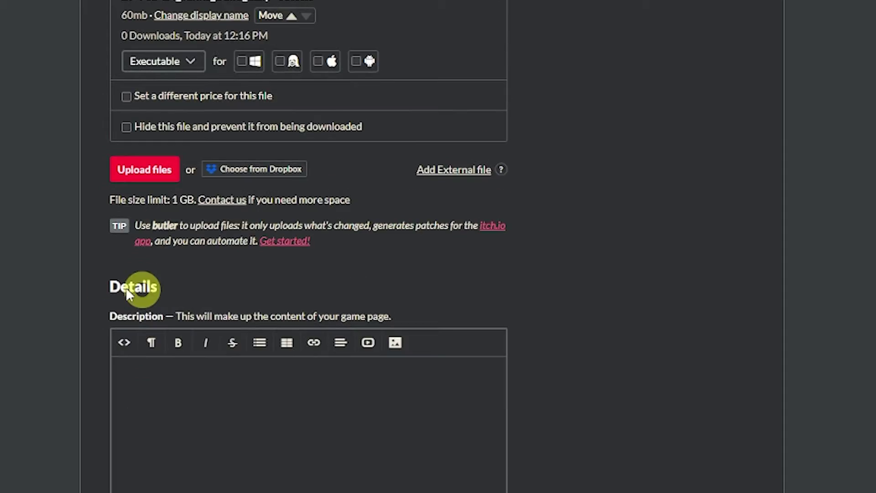
Set the game's genre to Action
click(190, 365)
scroll(190, 365, down, 5)
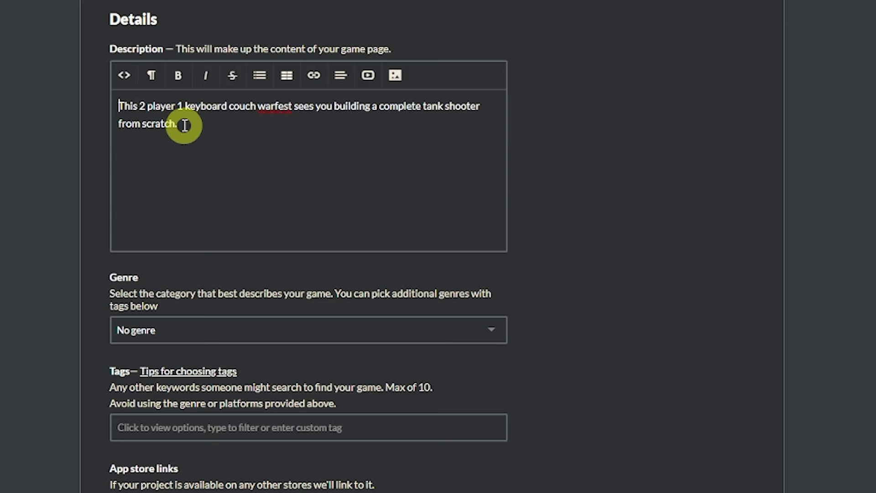
scroll(206, 160, down, 3)
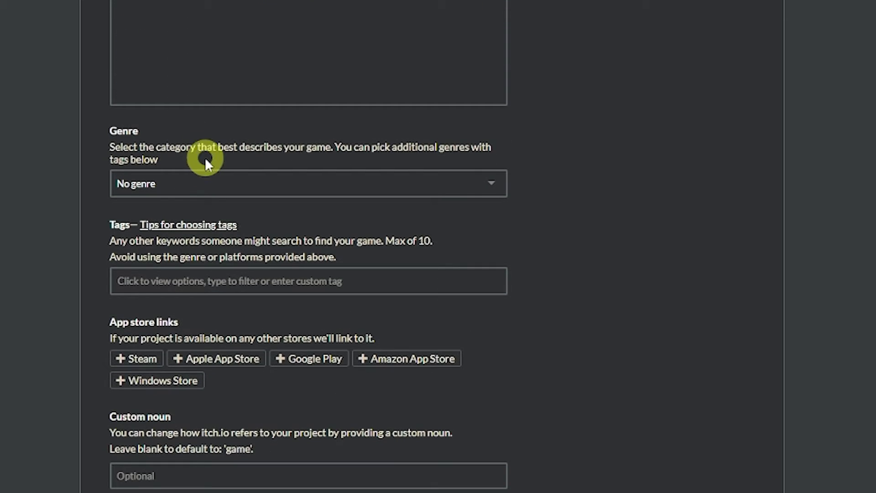
click(171, 182)
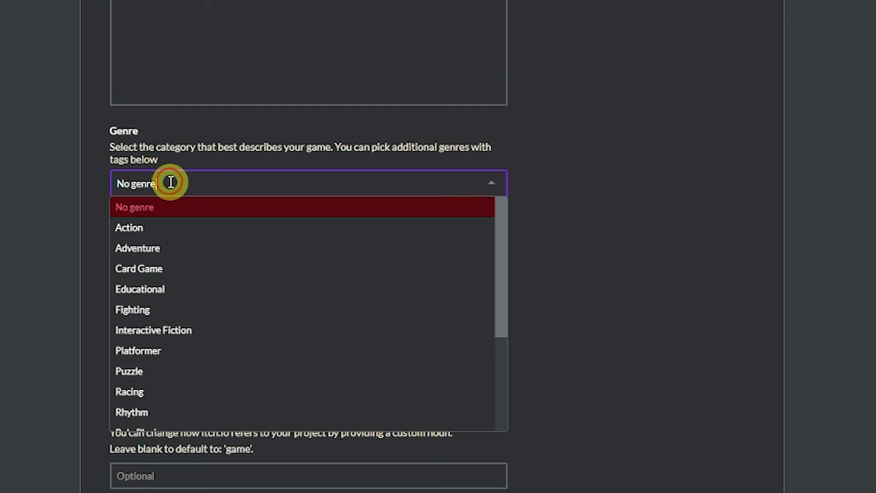
click(175, 230)
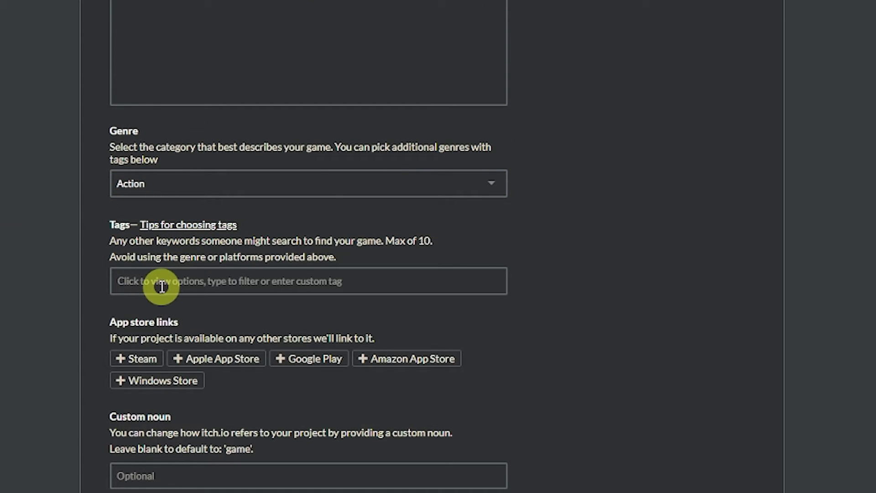
Add the unity tag and install steps: extract the zipped folder, run the Tanks_URP executable
click(162, 286)
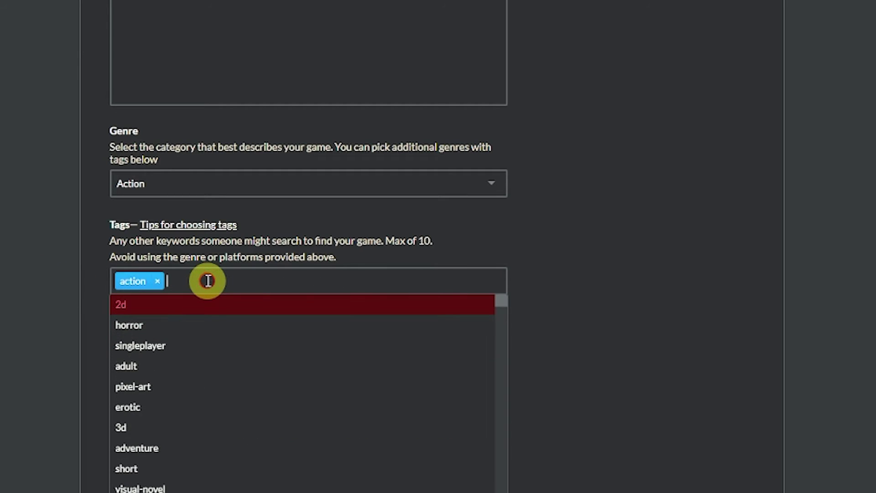
scroll(206, 363, down, 10)
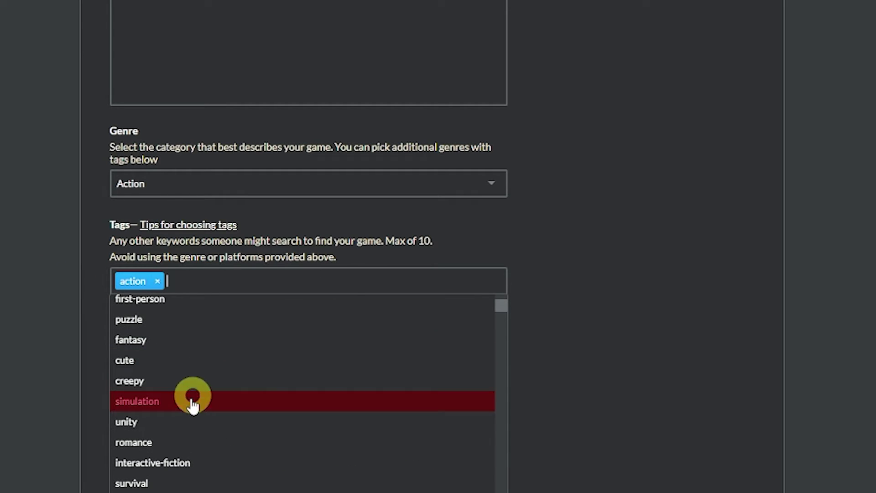
click(180, 423)
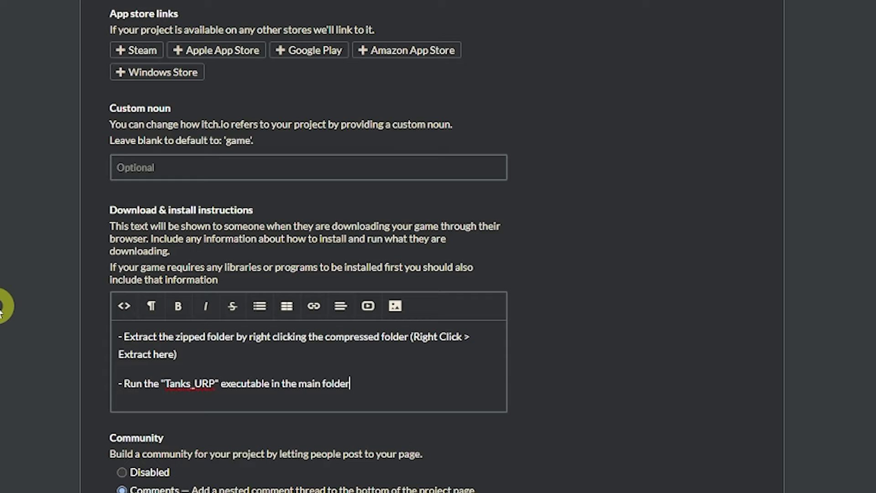
scroll(230, 467, down, 1)
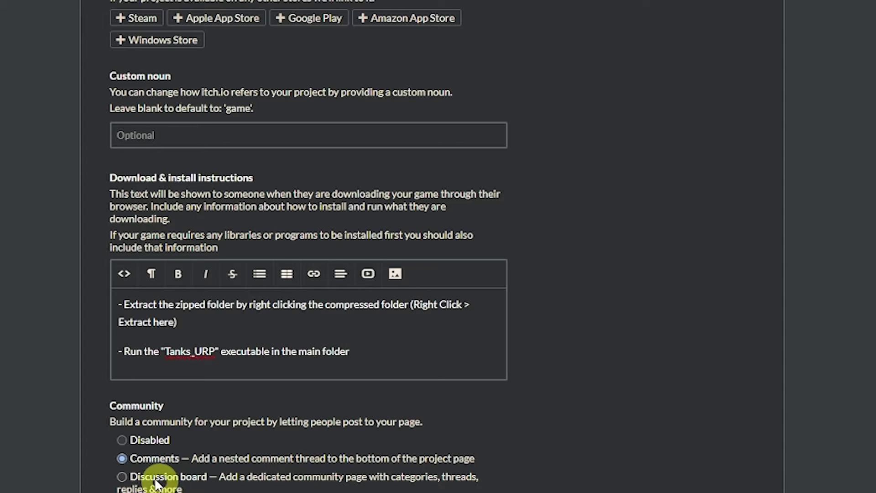
scroll(117, 307, down, 5)
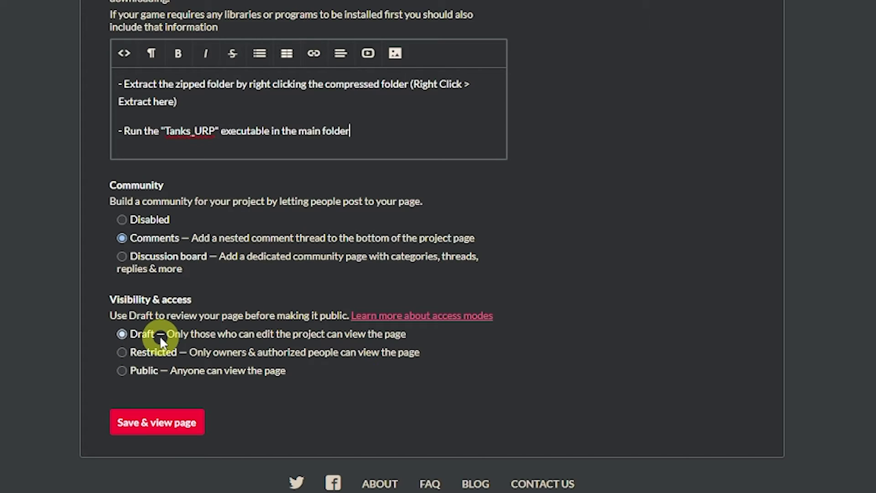
Save and view the Tank Mayhem page, then upload gameplay screenshots from the edit page
click(154, 423)
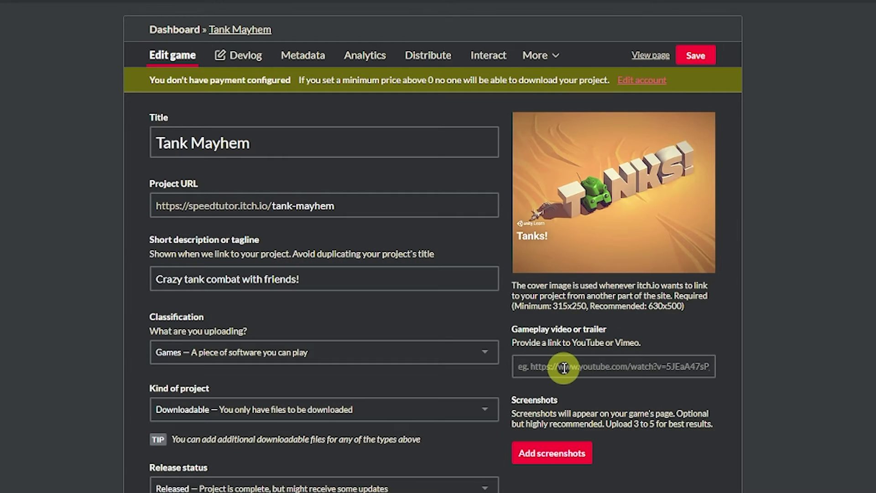
click(566, 366)
click(553, 453)
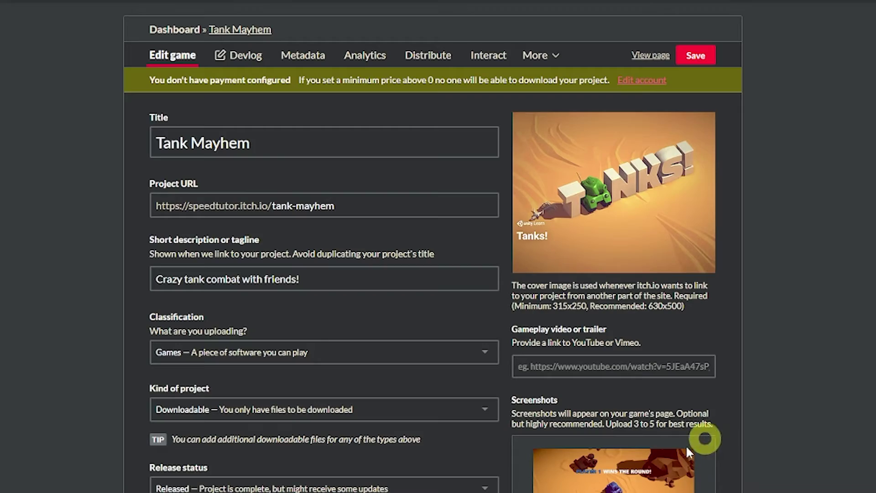
scroll(686, 448, down, 20)
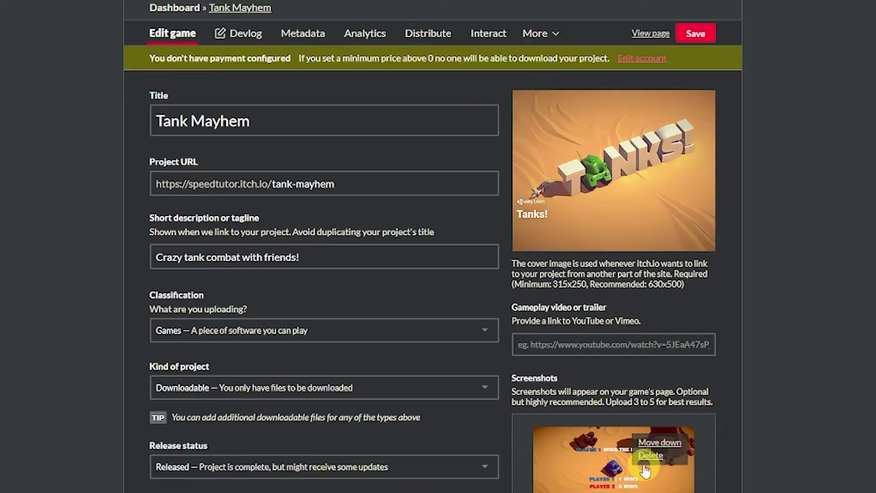
scroll(323, 281, down, 10)
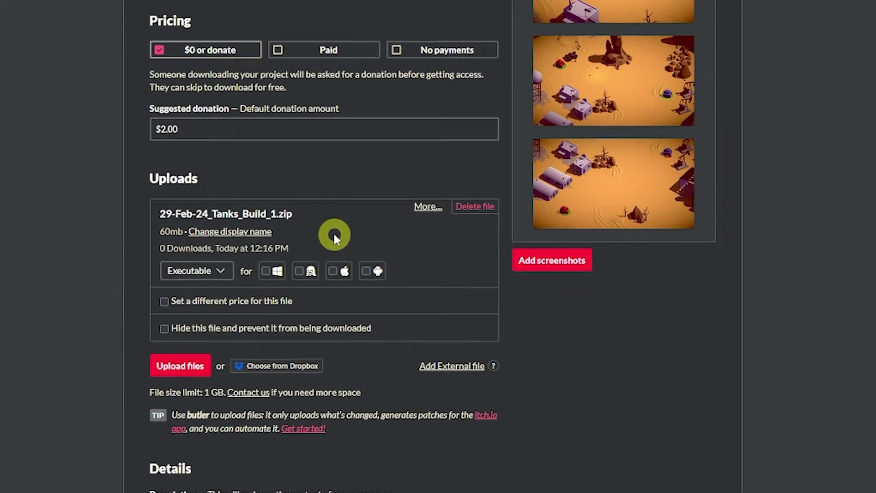
Scroll to the Metadata classification settings, showing session duration 'A few seconds' and player count 1–1
scroll(333, 232, down, 5)
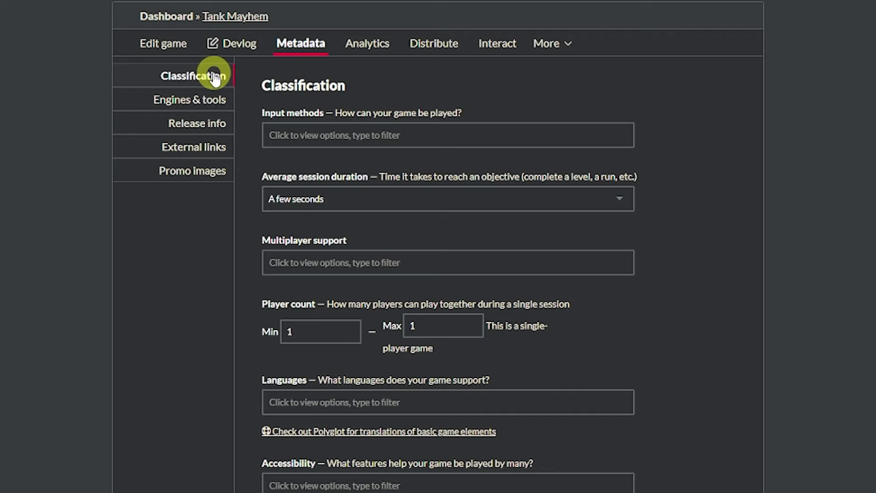
Look through the supported languages and input methods lists without selecting anything
click(313, 403)
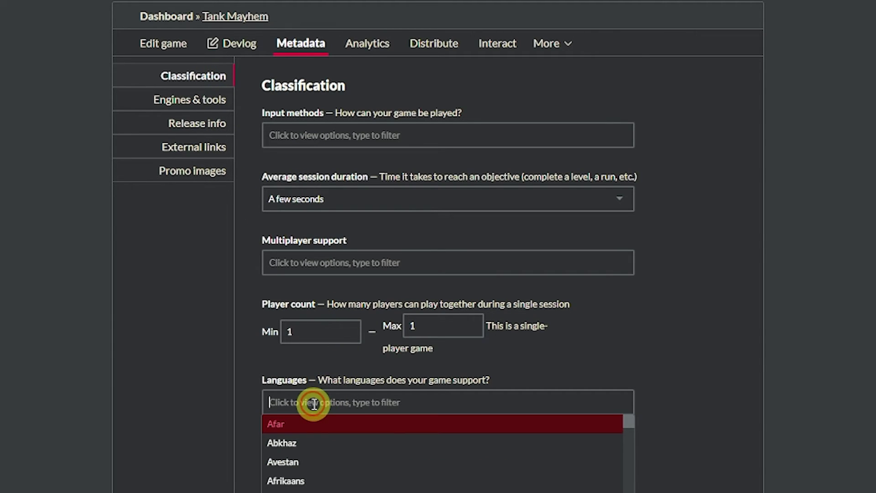
click(236, 393)
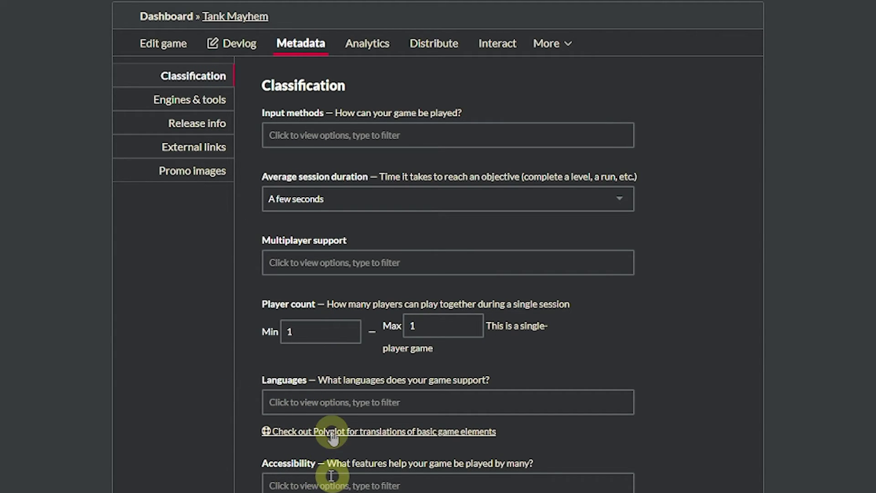
click(328, 130)
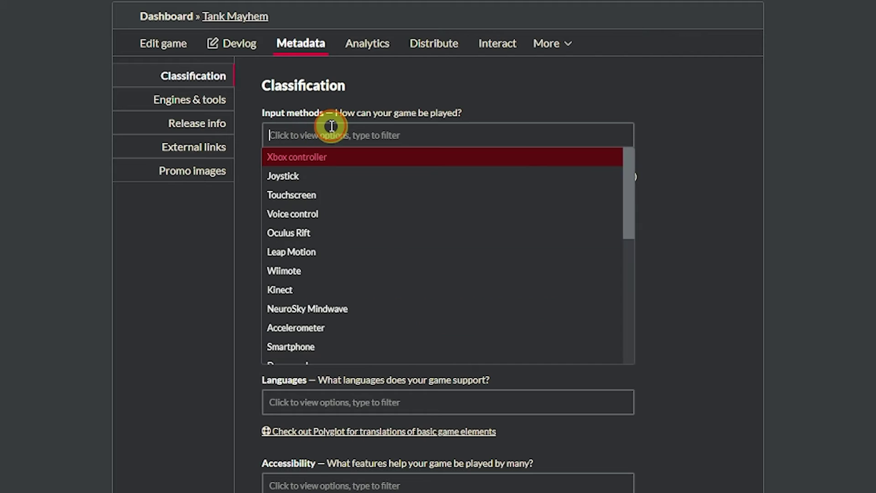
click(238, 269)
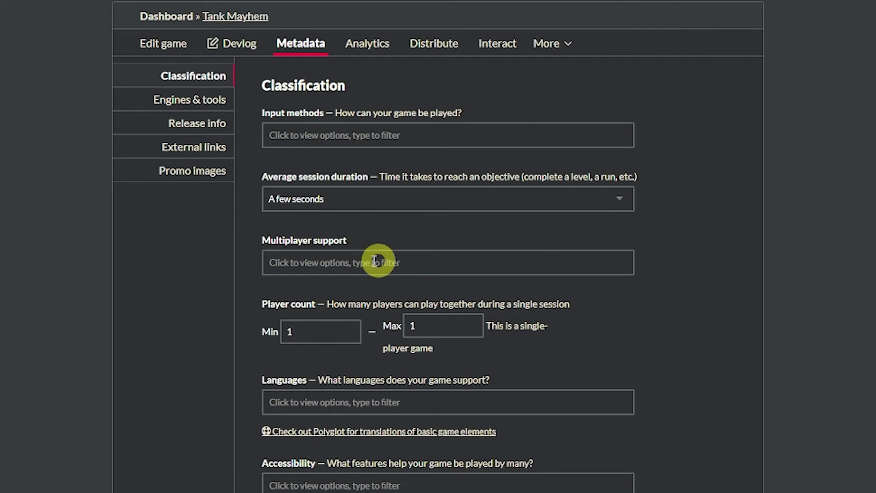
Browse Engines & tools, Release info licences and External links (keeping Blog), ending on Promotional images
click(194, 105)
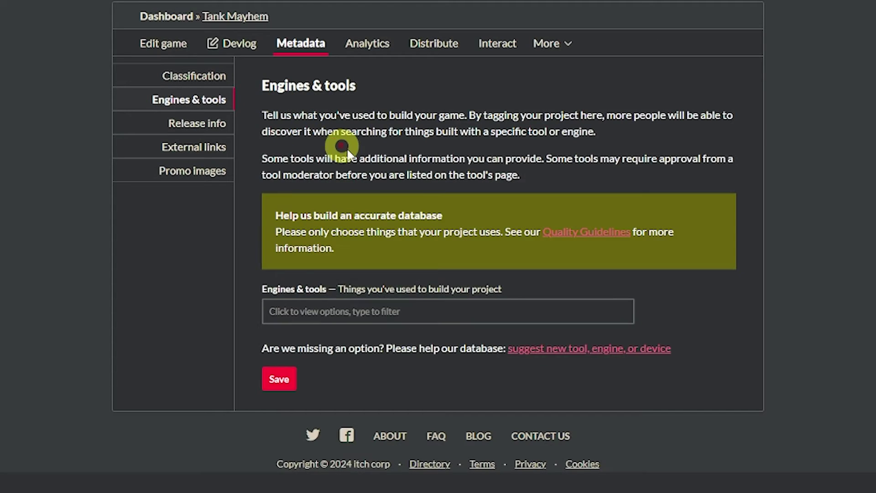
click(213, 132)
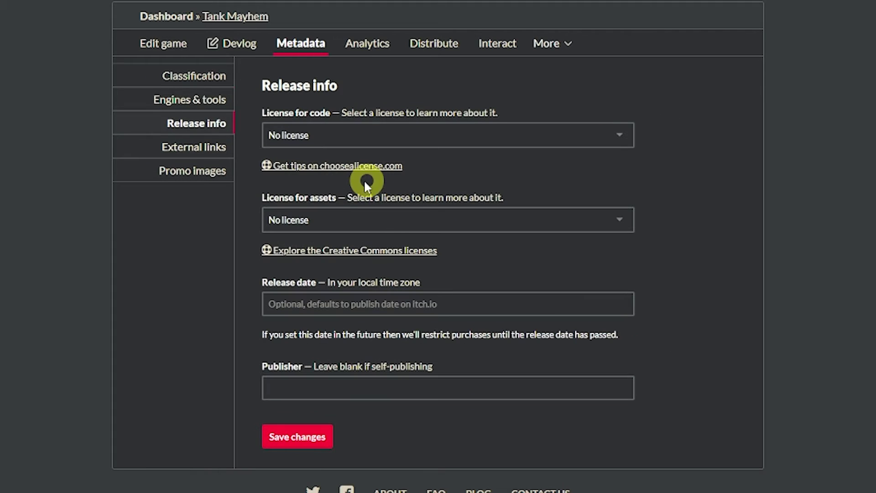
click(363, 137)
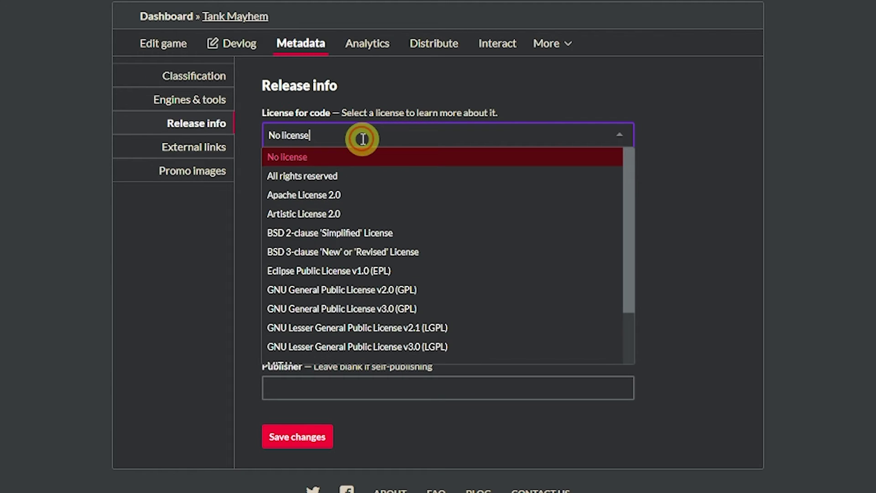
click(441, 95)
click(217, 144)
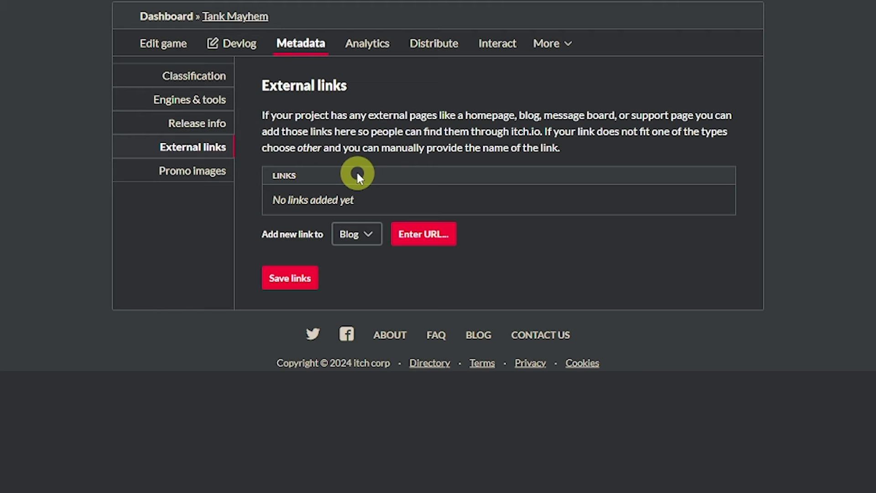
click(358, 234)
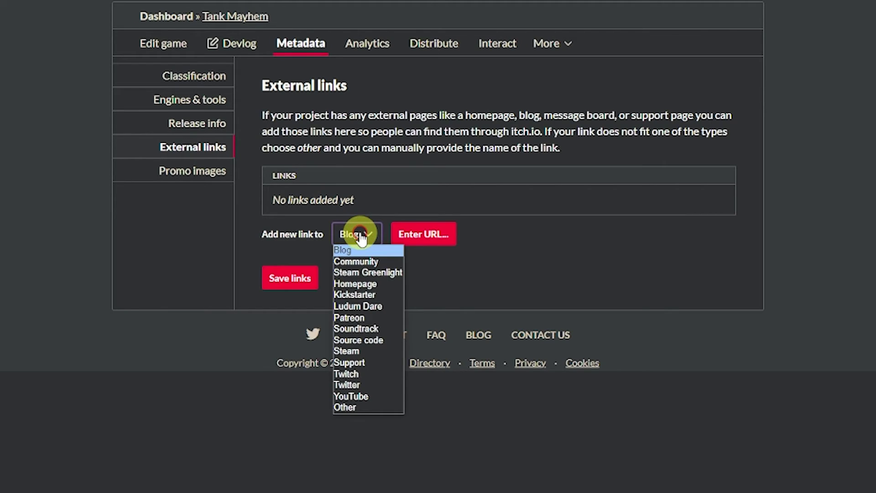
click(432, 279)
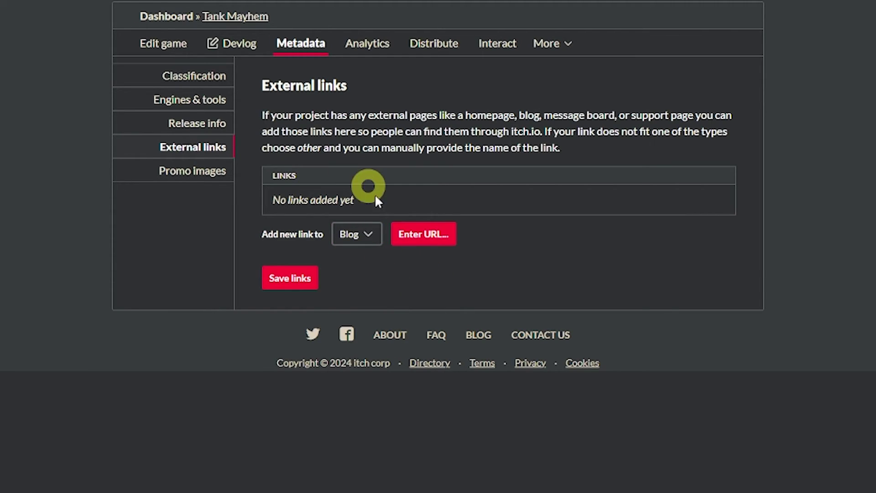
click(203, 171)
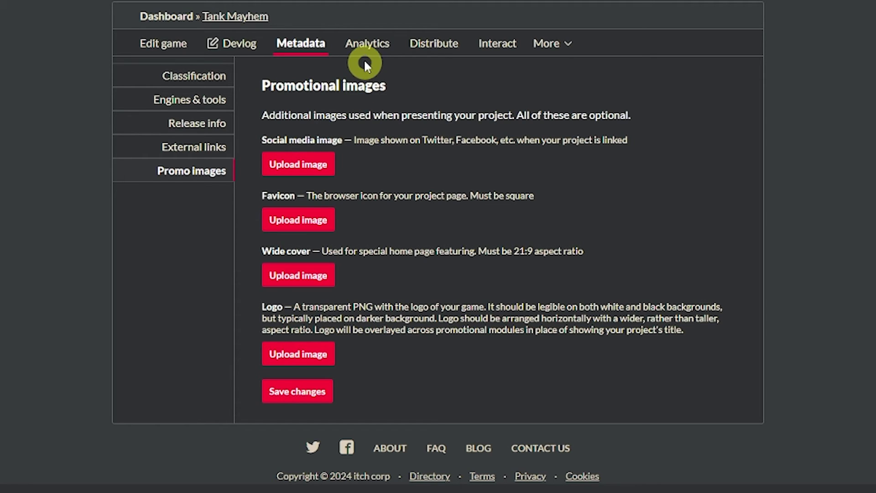
Review Tank Mayhem's analytics and Distribute widget page, then return to the edit page with Visibility set to Public
click(368, 42)
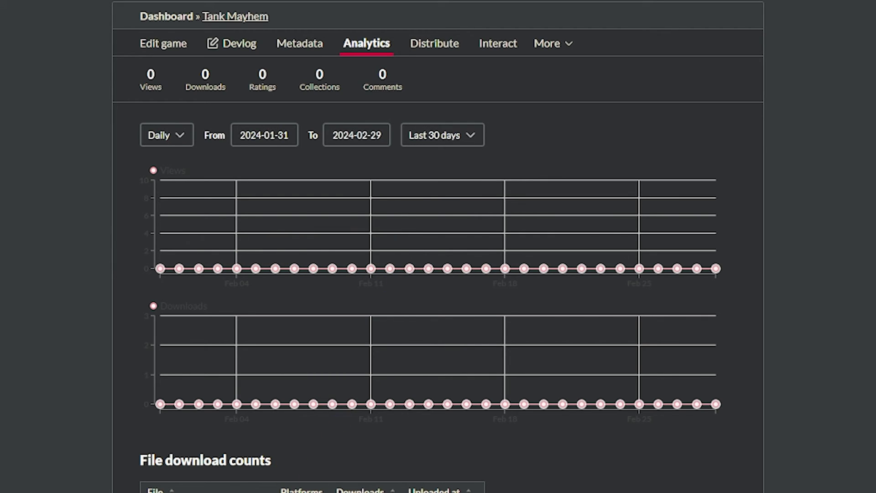
click(436, 43)
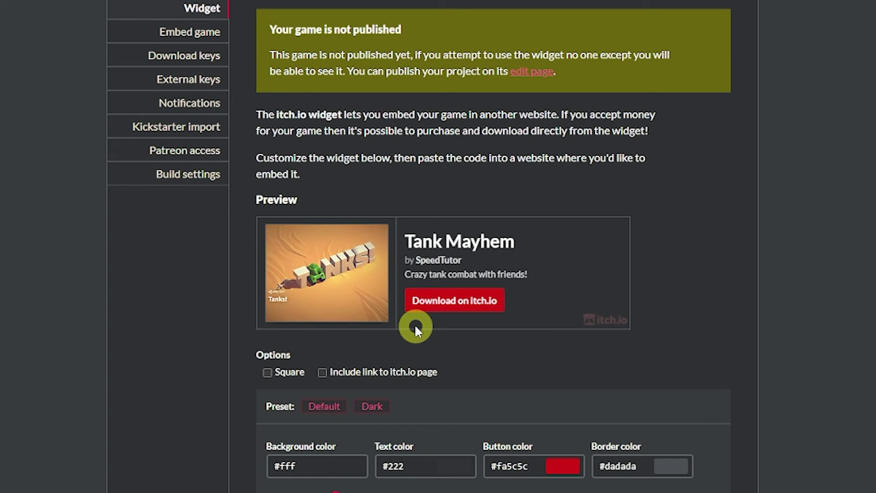
scroll(416, 328, up, 2)
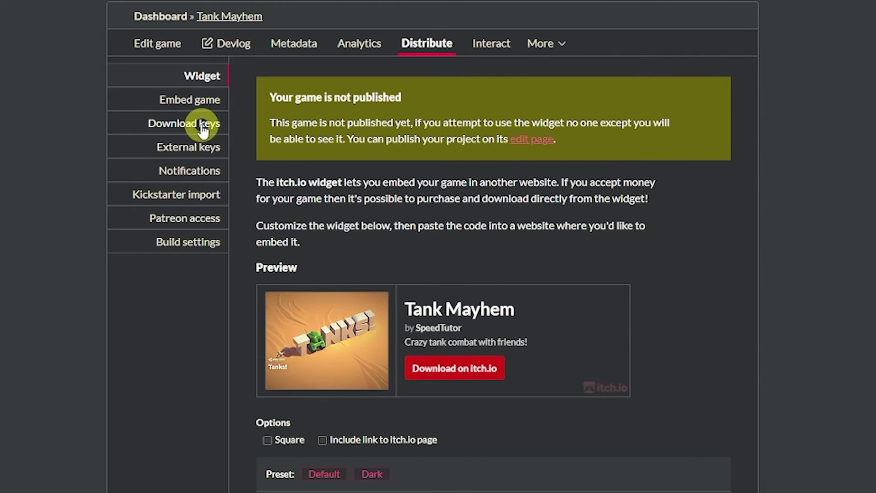
click(202, 149)
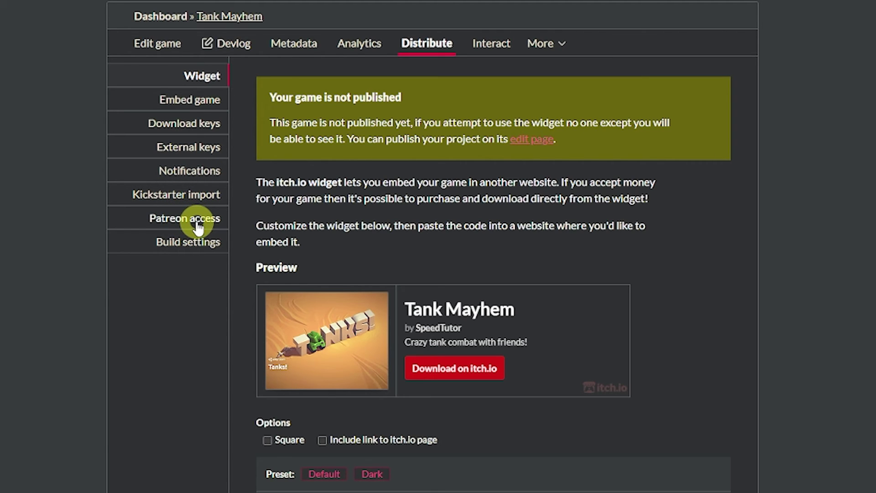
click(195, 239)
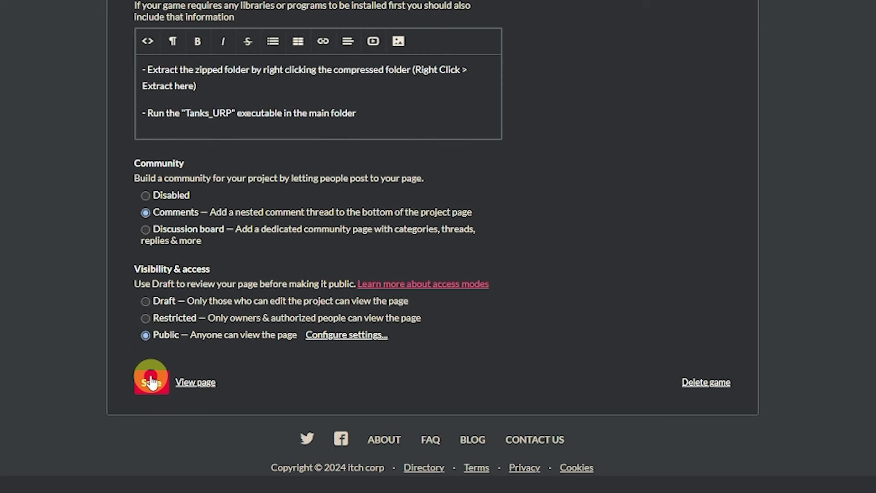
In the Public access settings, tick 'Unlisted in search & browse' and save
click(320, 335)
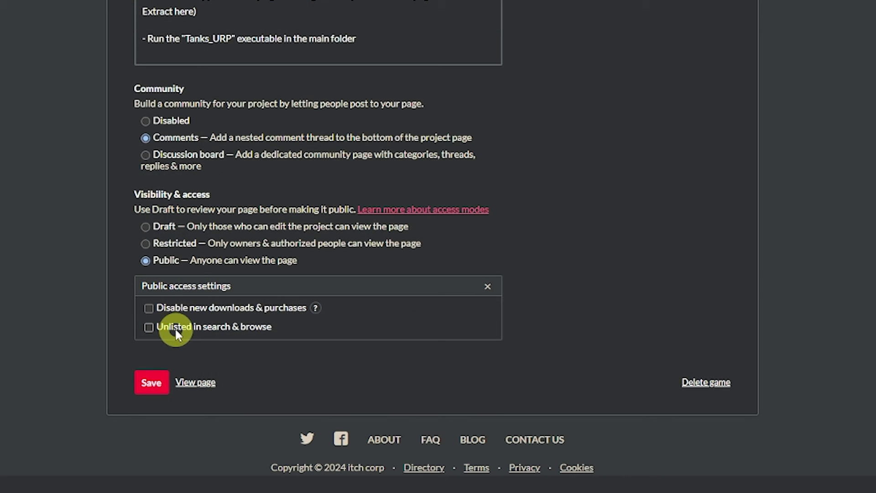
click(185, 328)
click(148, 386)
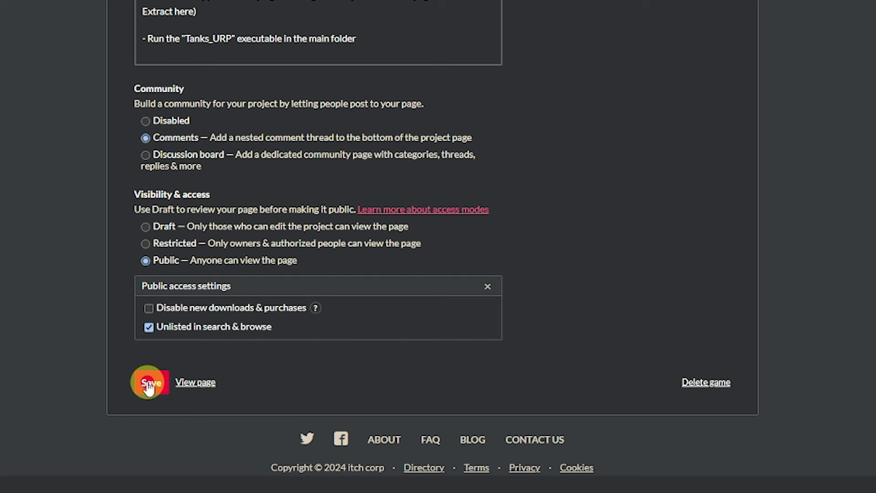